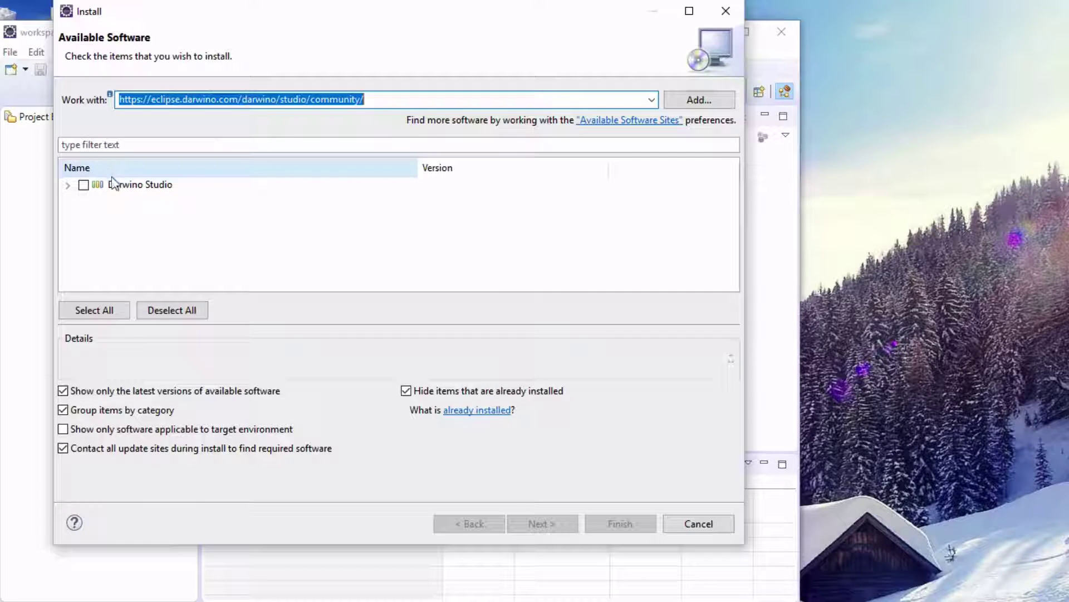
Install Darwino Studio, accepting its license and unsigned-content warning, and restart Eclipse.
left_click(84, 185)
left_click(535, 523)
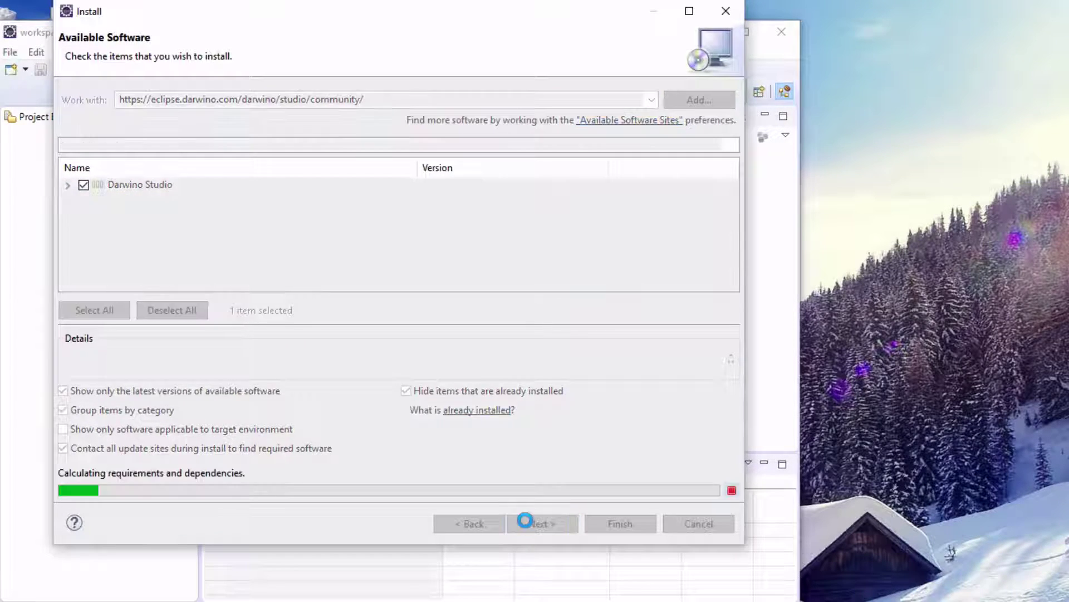
left_click(540, 524)
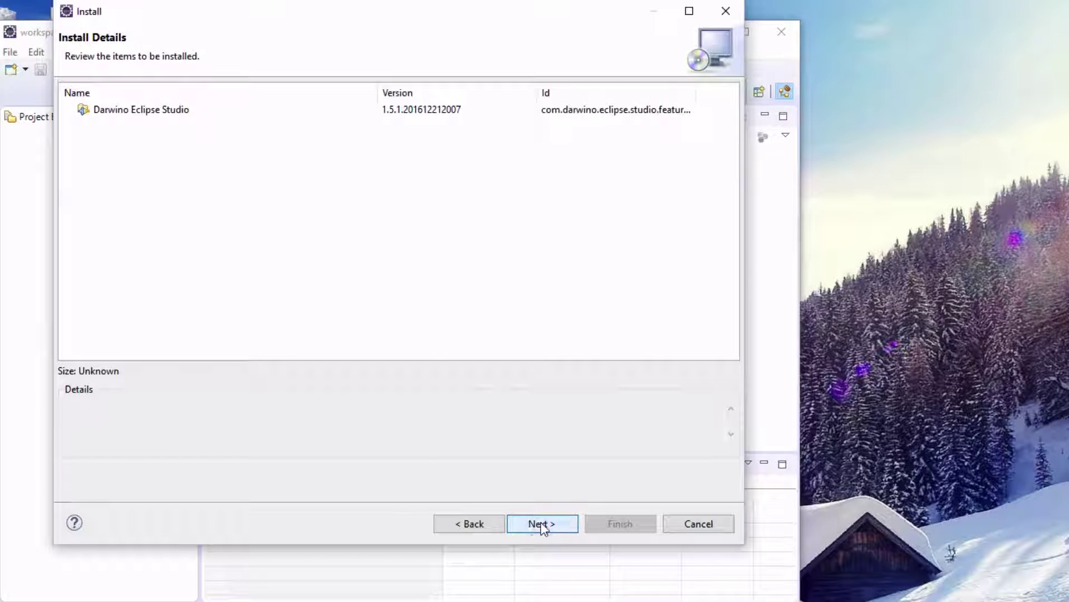
left_click(482, 431)
left_click(613, 525)
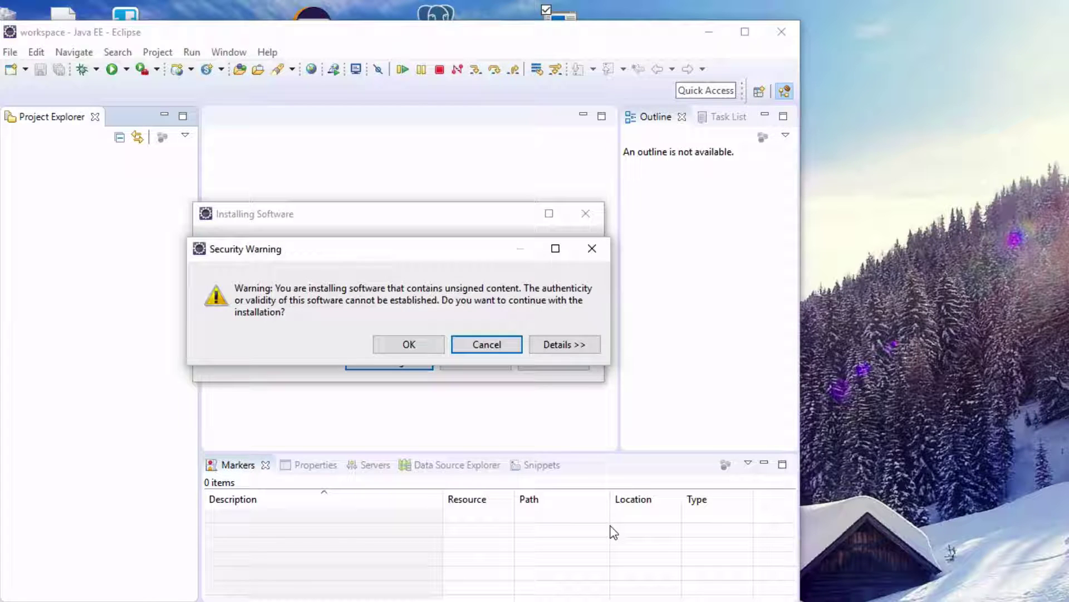
left_click(416, 349)
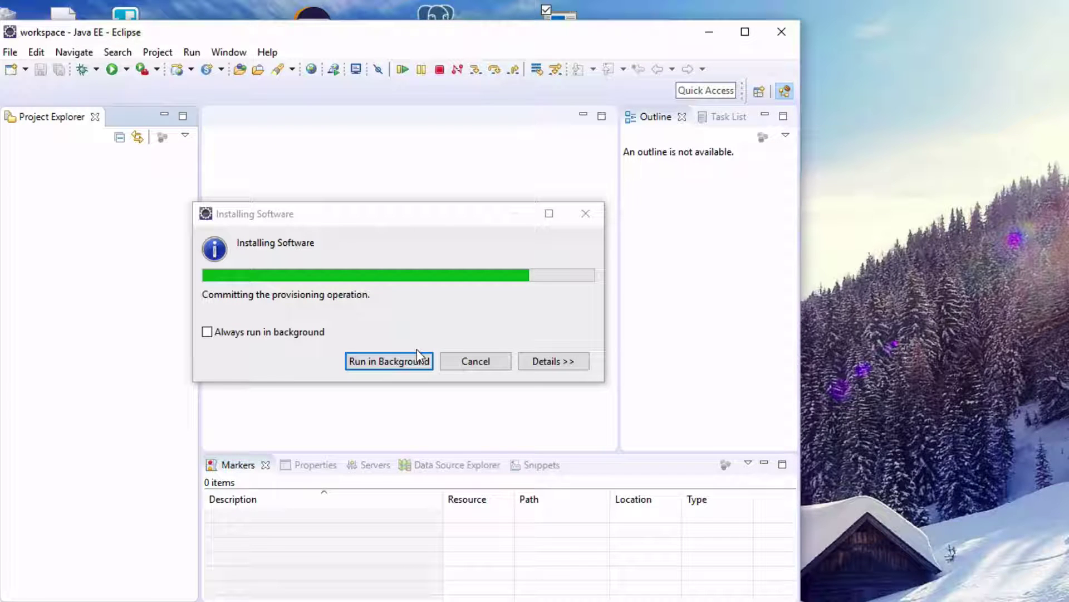
left_click(486, 341)
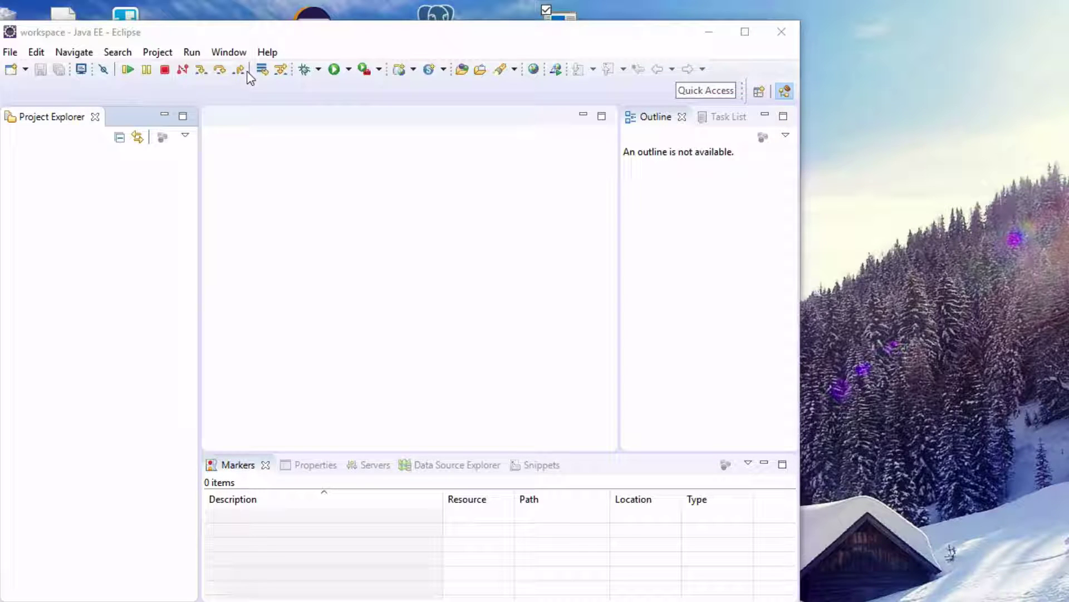
Show the Darwino Validate Installation page in Preferences.
left_click(229, 54)
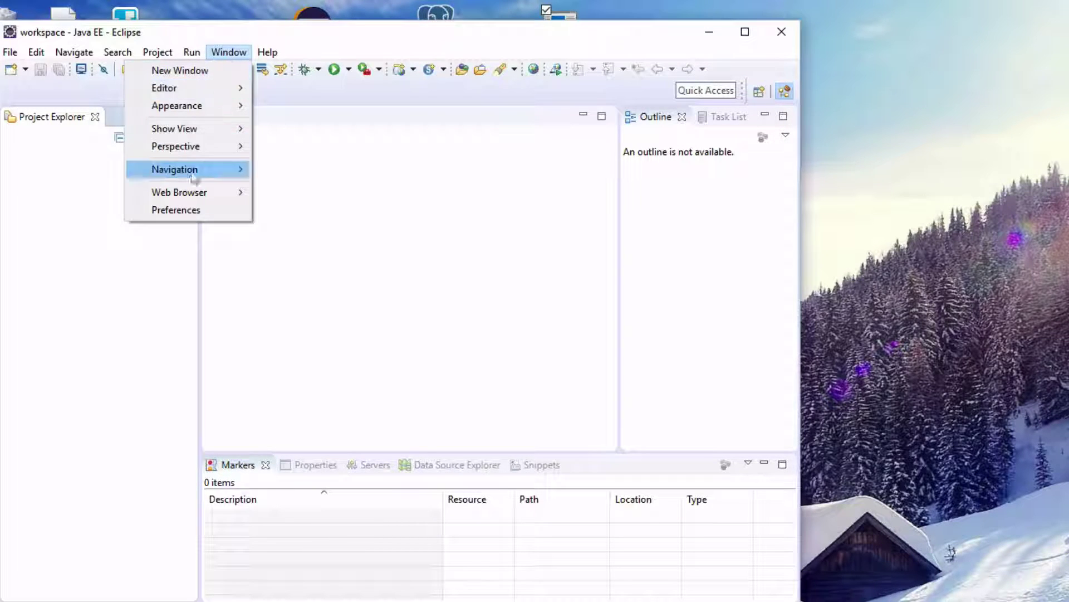
left_click(182, 209)
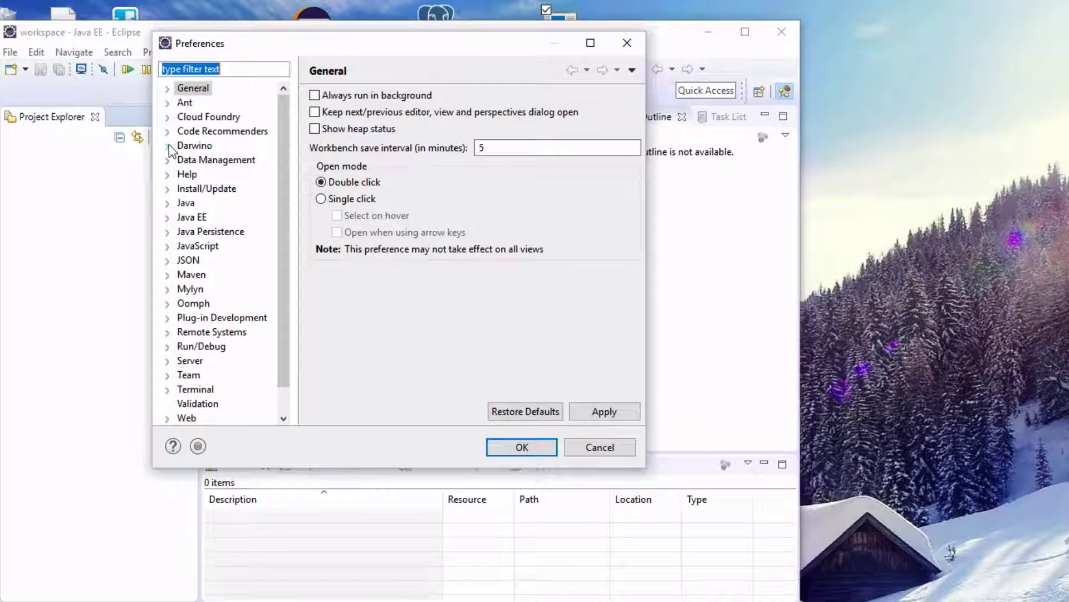
left_click(168, 146)
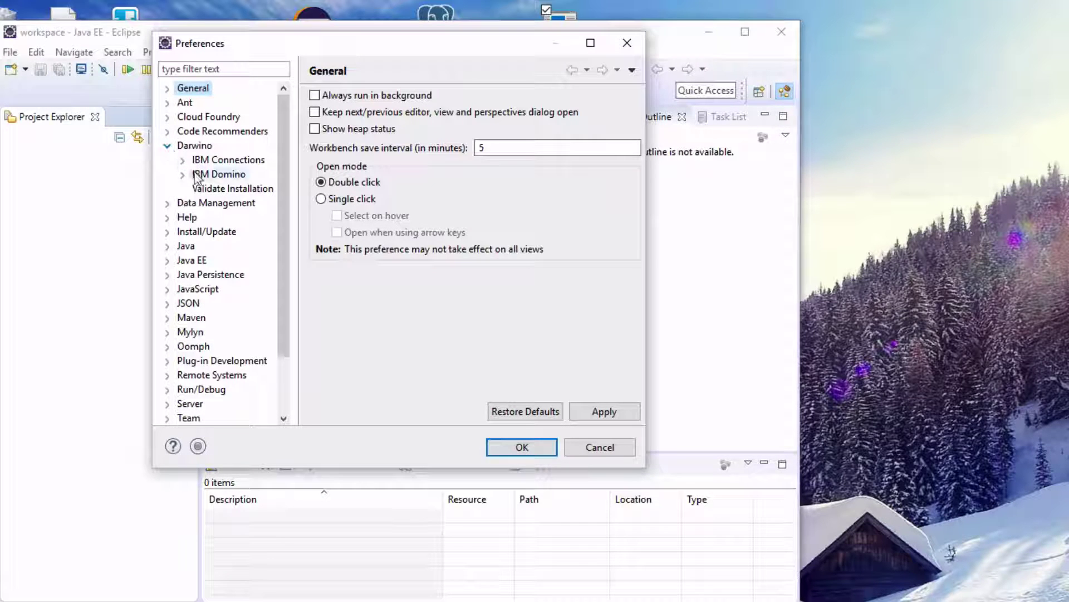
left_click(207, 190)
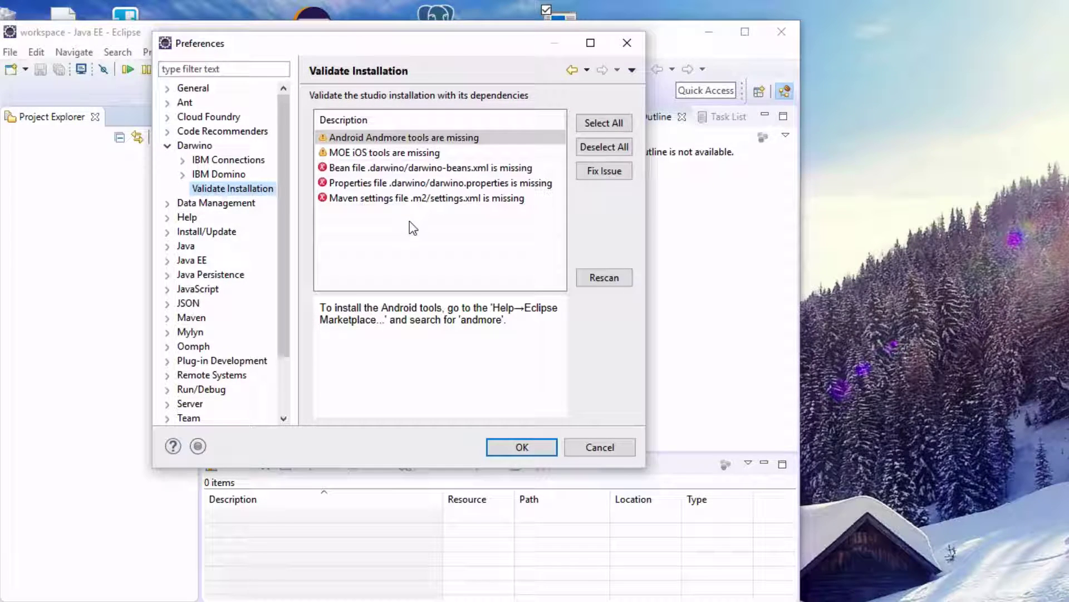
Read the details of the missing Andmore and MOE tools and the bean file issues.
left_click(370, 140)
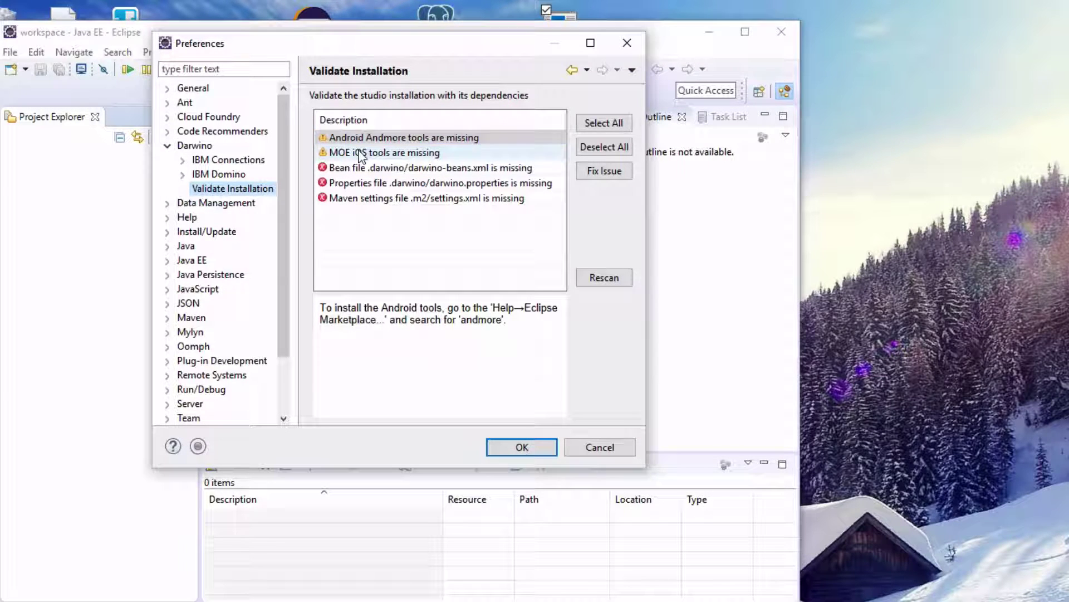
left_click(370, 152)
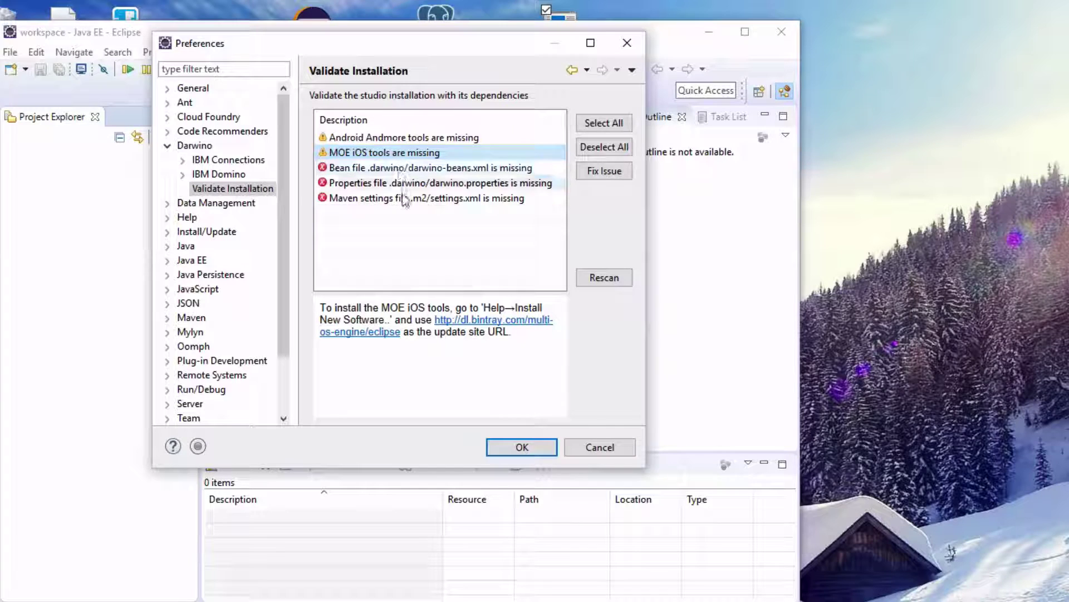
left_click(398, 168)
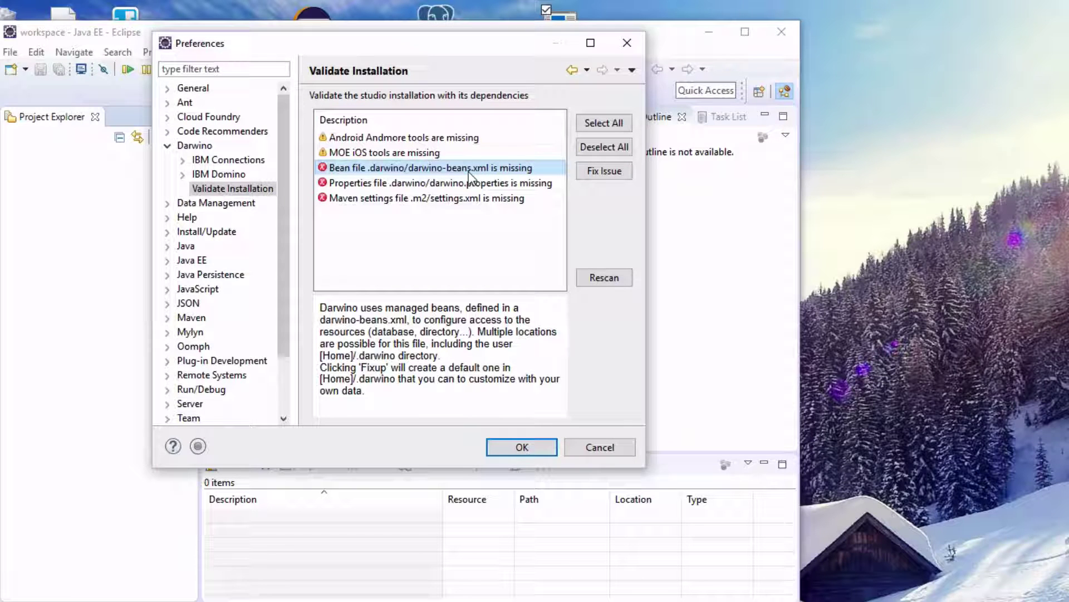
Create default darwino-beans.xml, darwino.properties and Maven settings.xml files via Fix Issue, then close Preferences.
left_click(594, 171)
left_click_drag(437, 51, 910, 185)
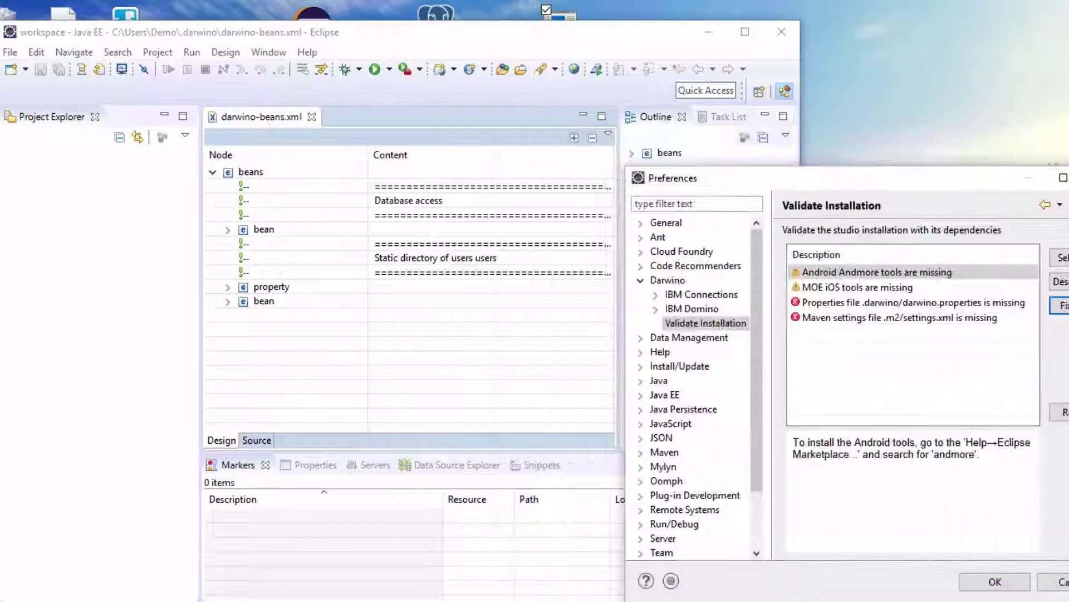
left_click(853, 305)
left_click(1061, 305)
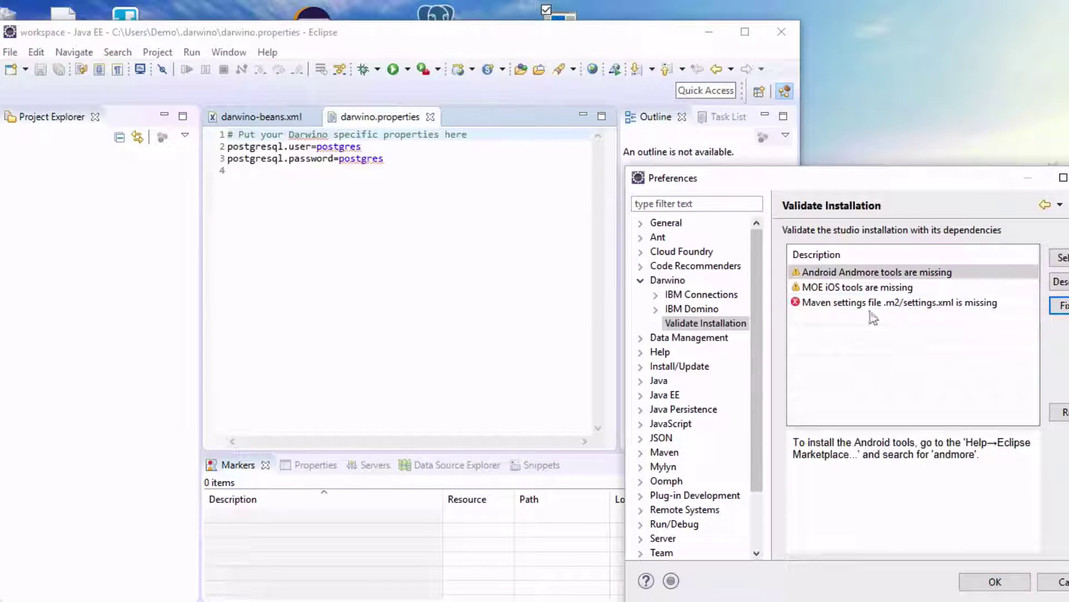
left_click(1063, 307)
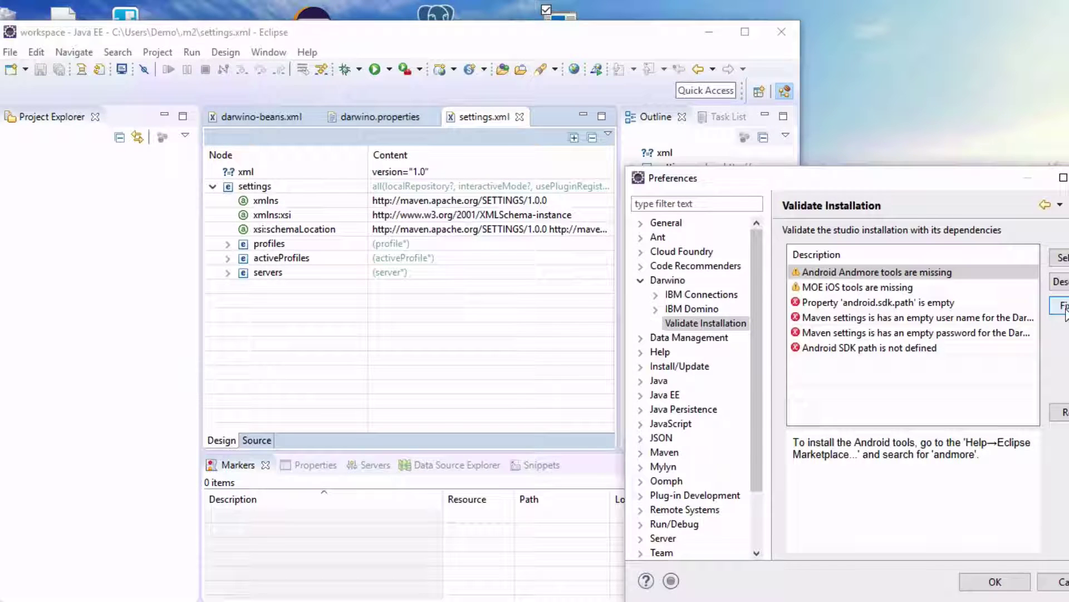
left_click(982, 582)
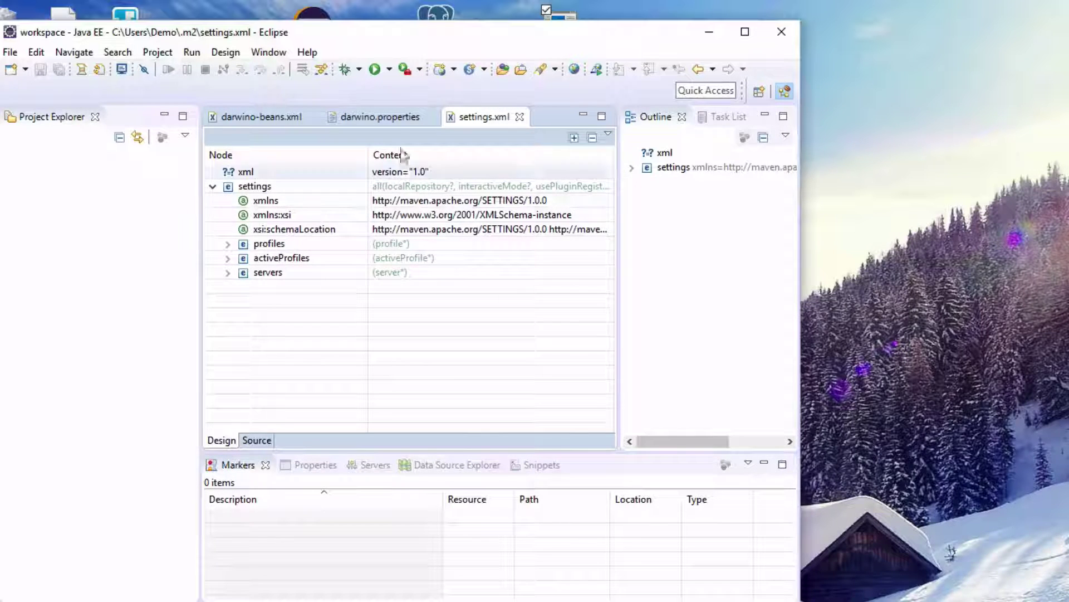
Review the darwino.properties file and close its editor.
left_click(381, 118)
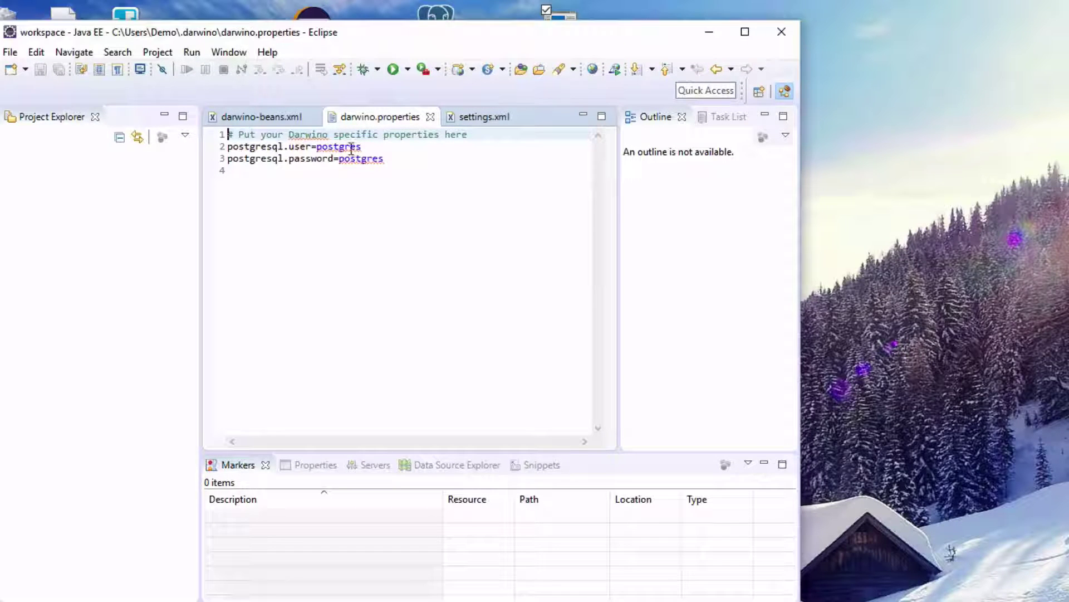
mouse_move(353, 148)
left_click(430, 117)
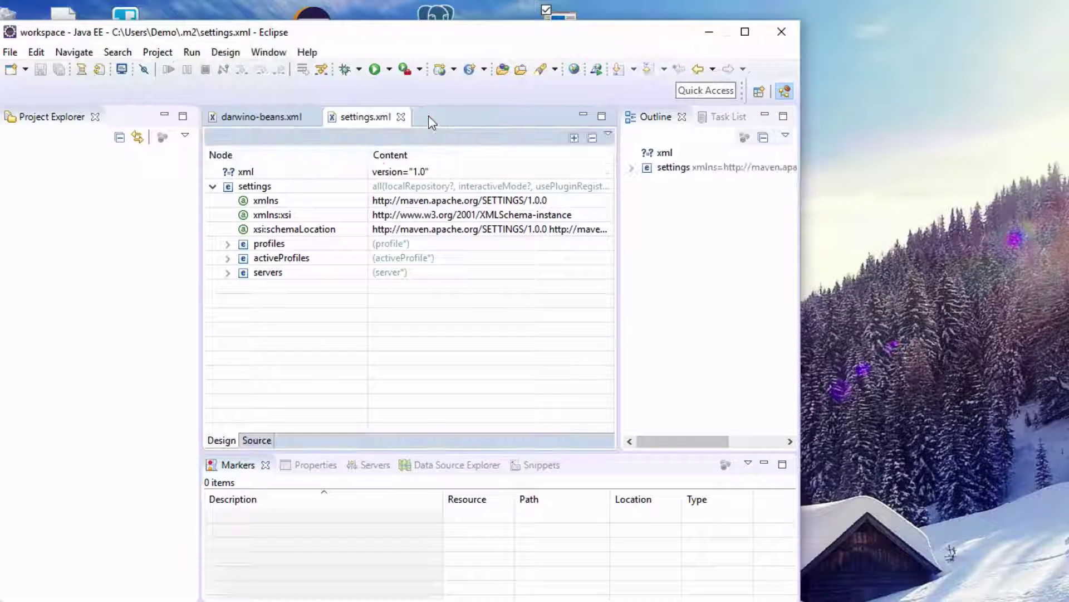
Inspect the darwino-beans.xml source, including the database URL, then close that editor.
left_click(257, 117)
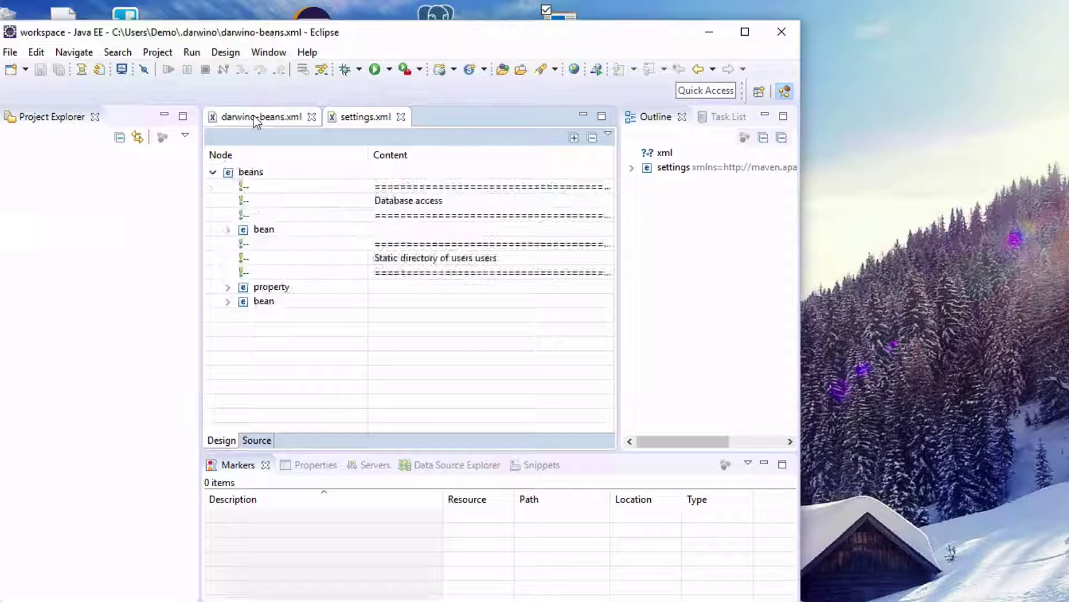
left_click(257, 439)
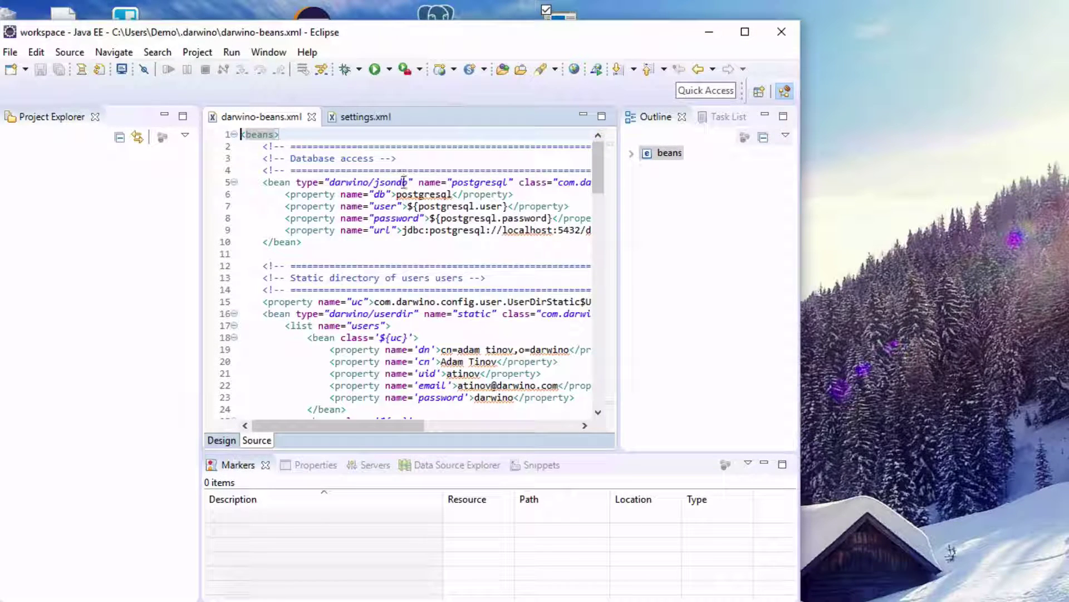
left_click_drag(354, 425, 417, 426)
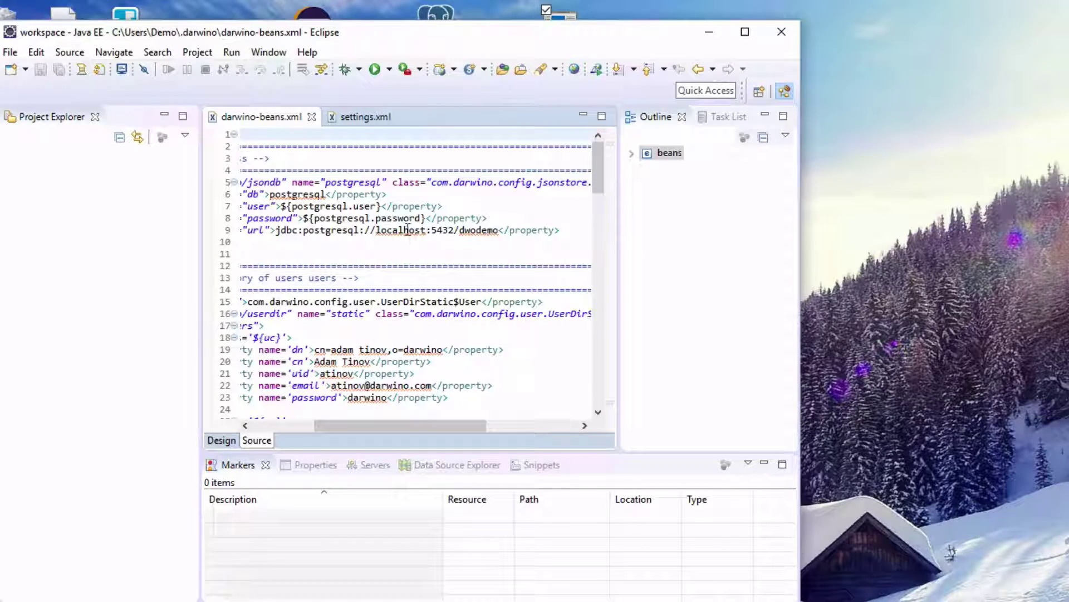
mouse_move(409, 230)
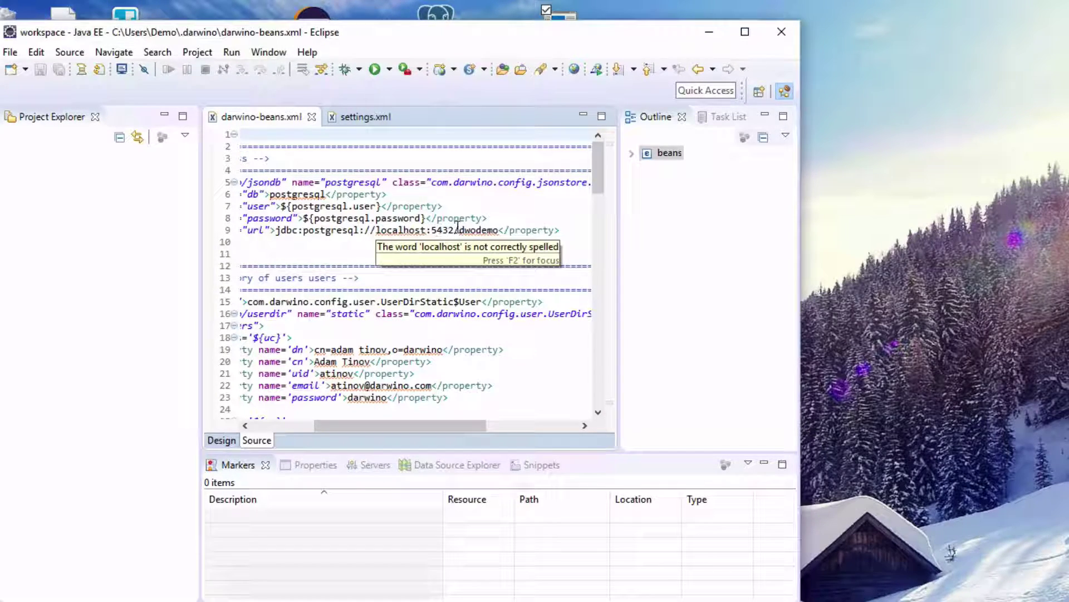
left_click(478, 232)
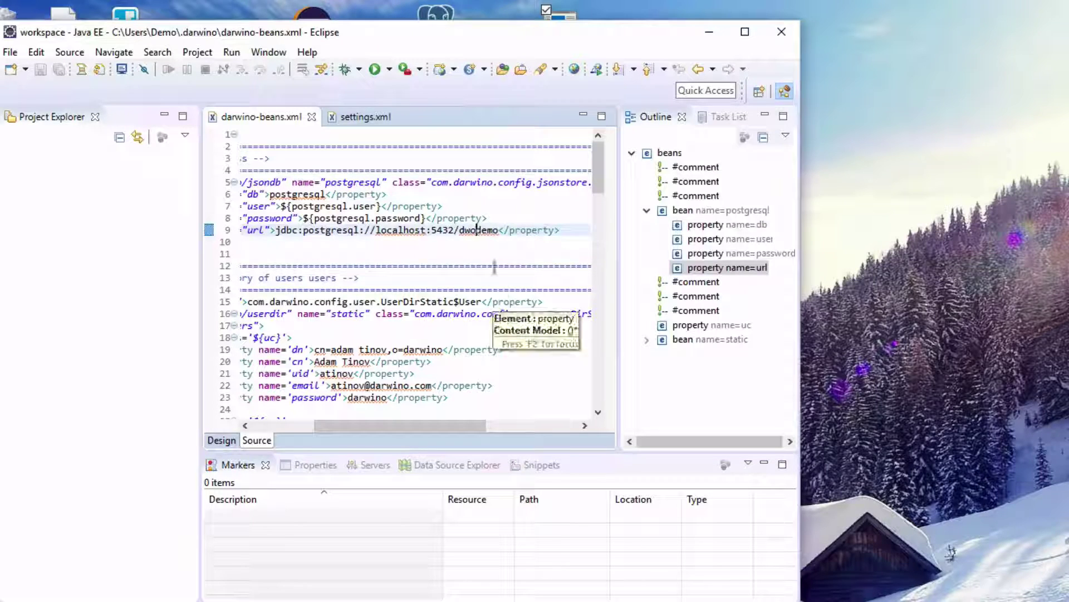
key("ctrl+w")
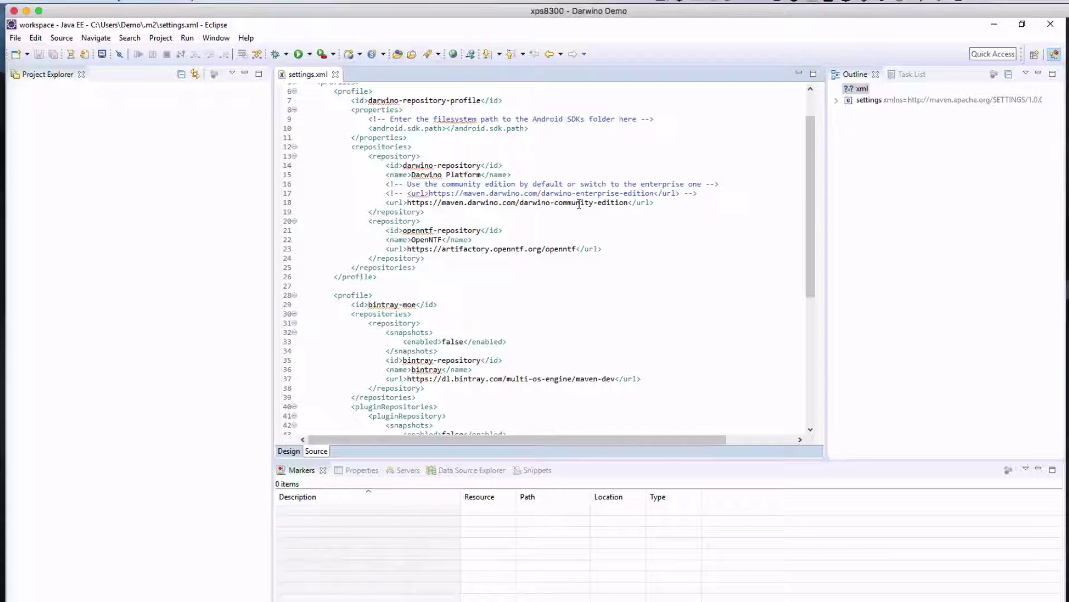
Enter the Darwino user name and a placeholder password in settings.xml's servers entry.
double_click(579, 204)
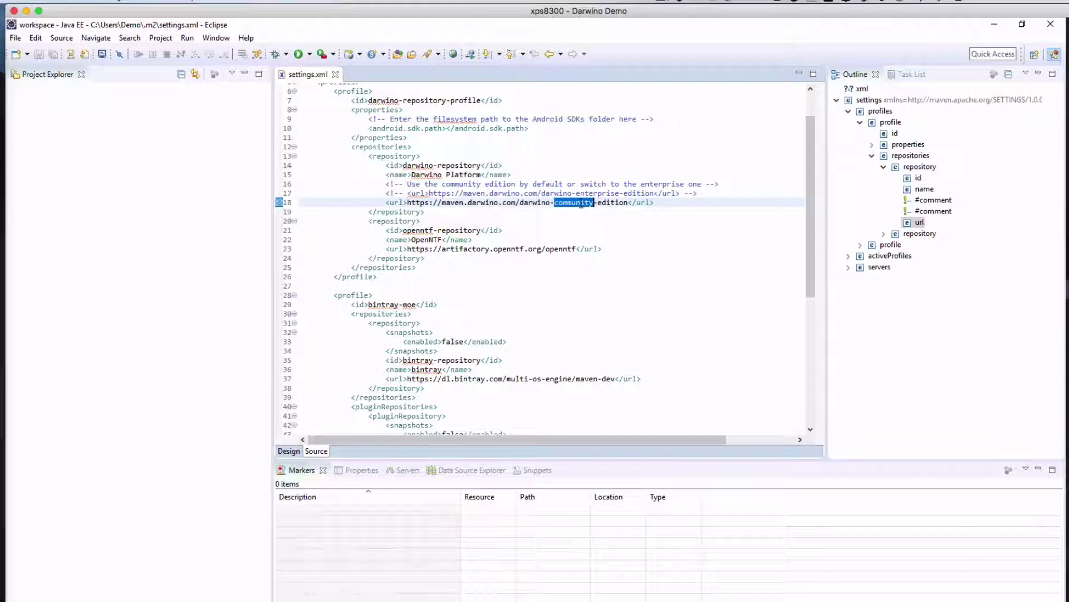
left_click_drag(813, 281, 682, 314)
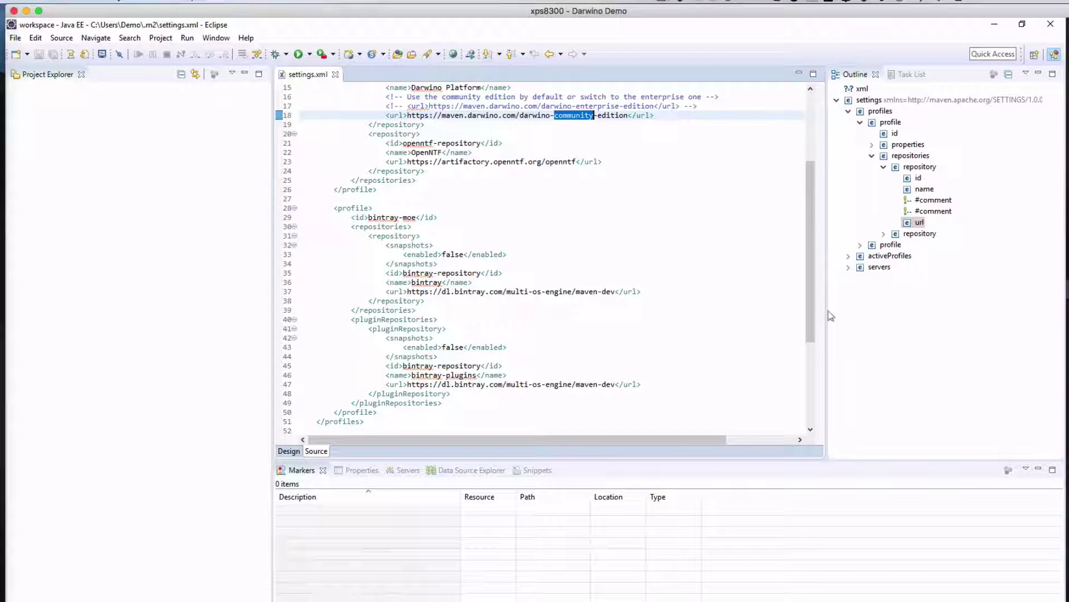
left_click_drag(813, 329, 812, 414)
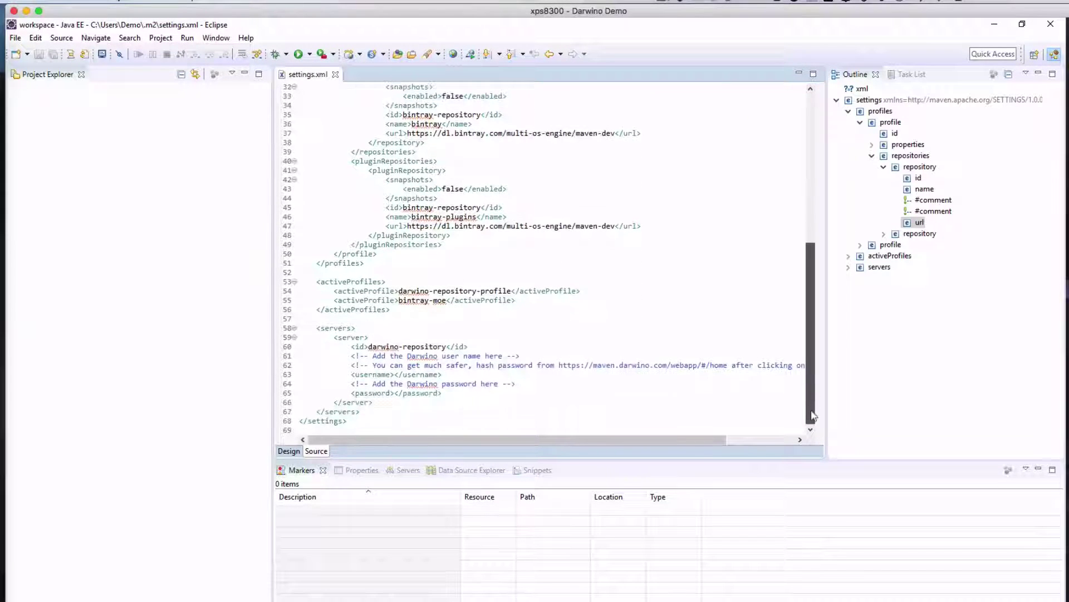
left_click(397, 374)
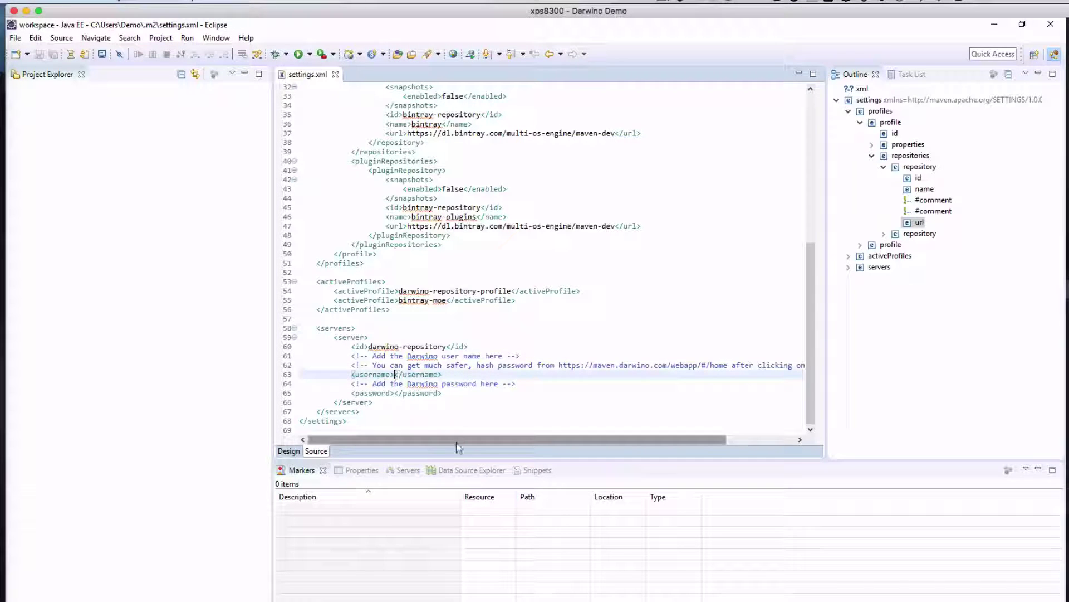
type("dwodemo")
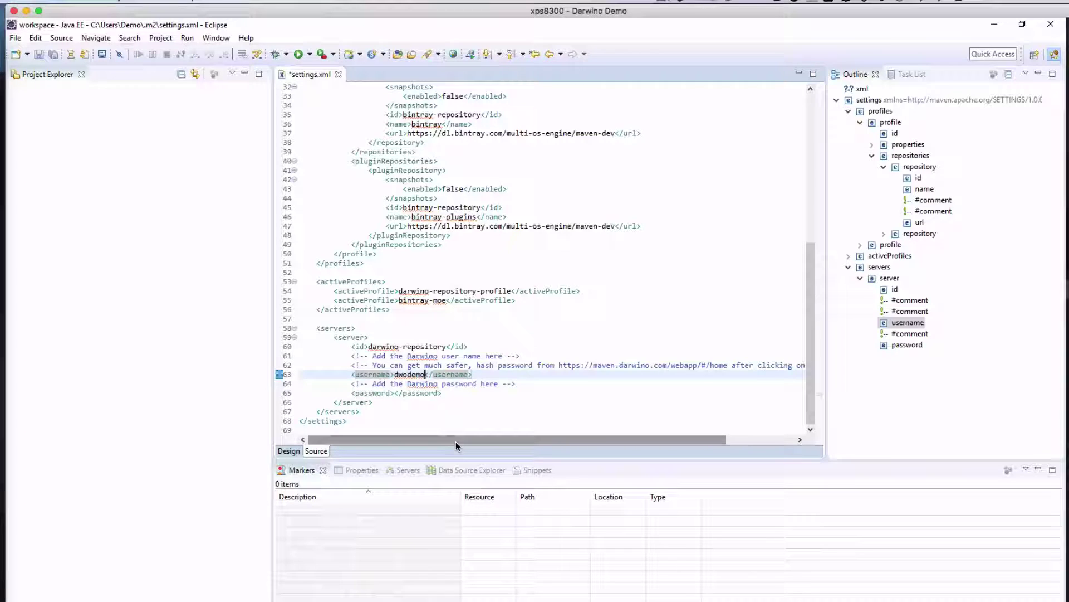
left_click(396, 393)
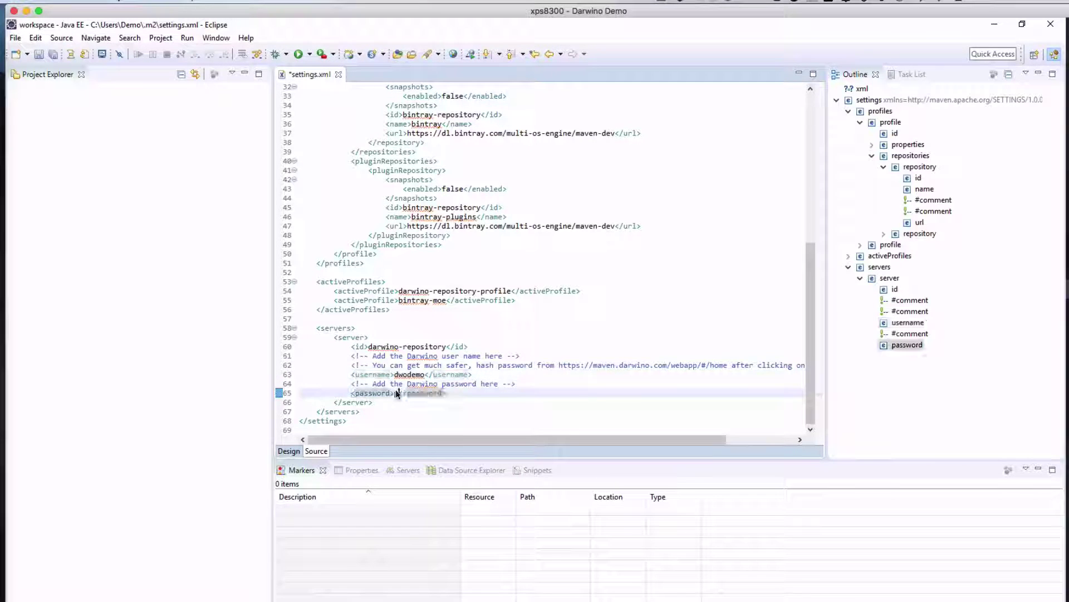
type("password")
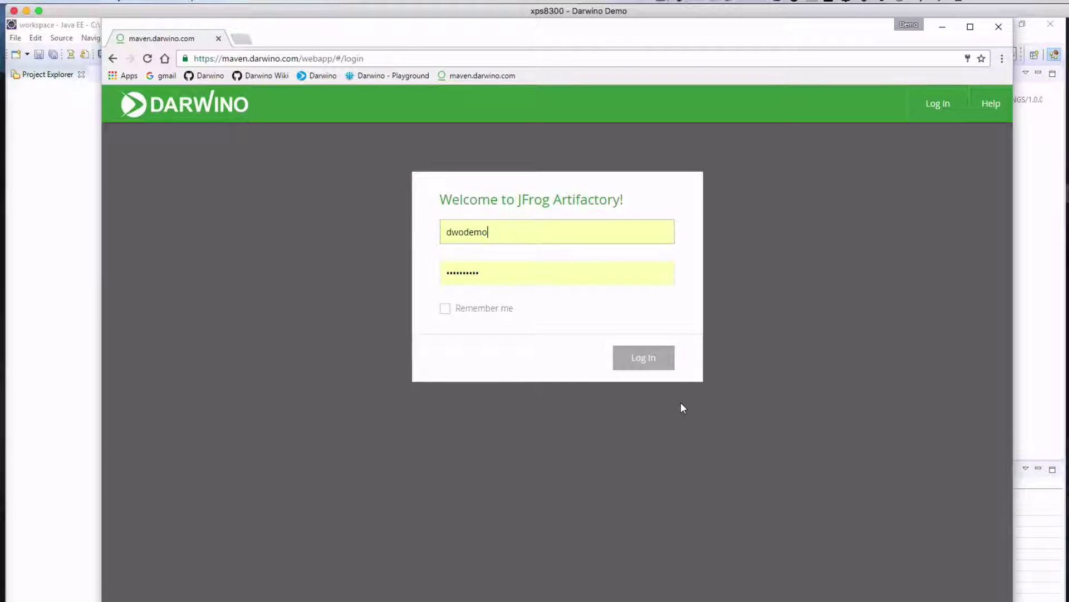
Log in to the Darwino JFrog Artifactory and unlock the user profile with the current password.
left_click(646, 363)
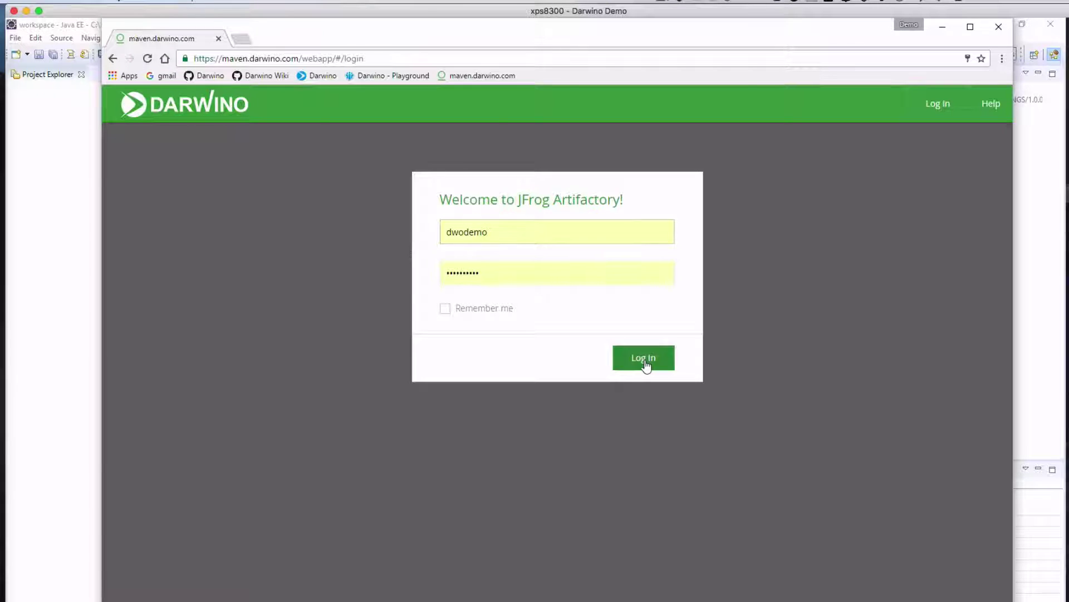
left_click(644, 358)
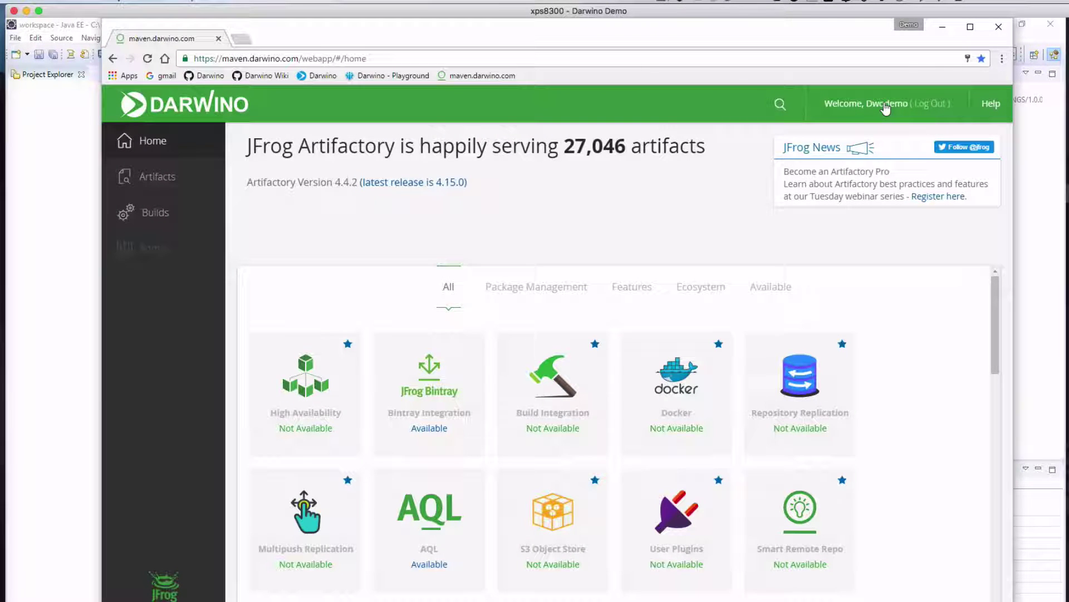
left_click(886, 104)
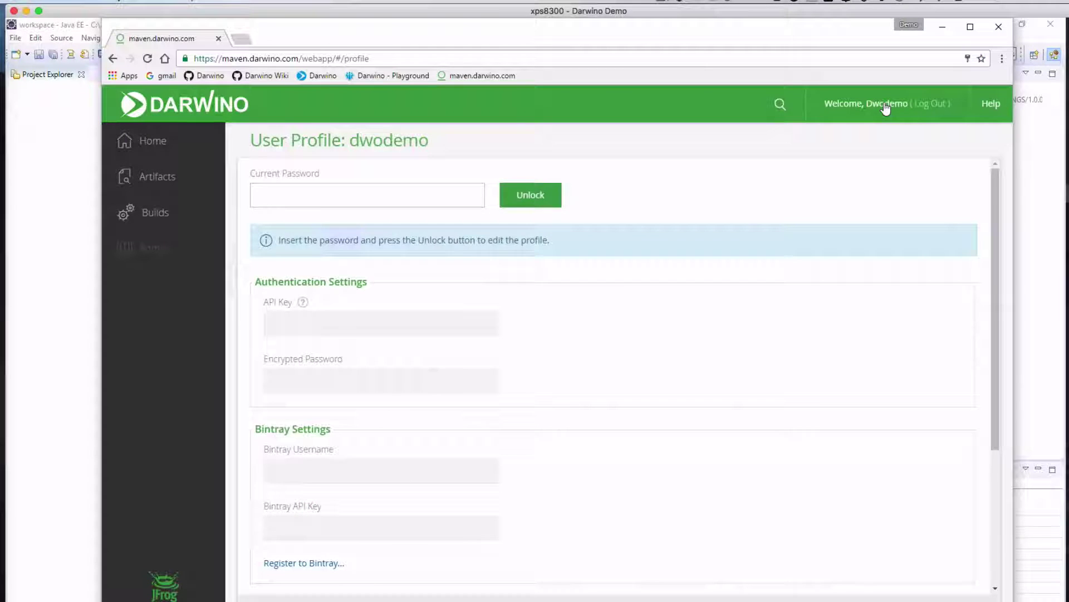
type("••")
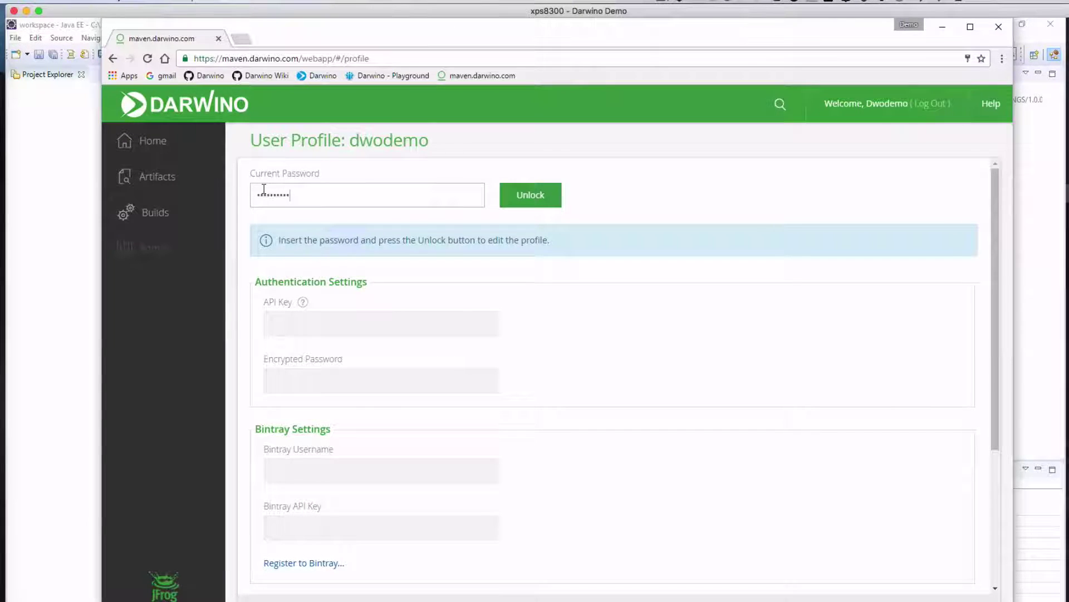
left_click(548, 195)
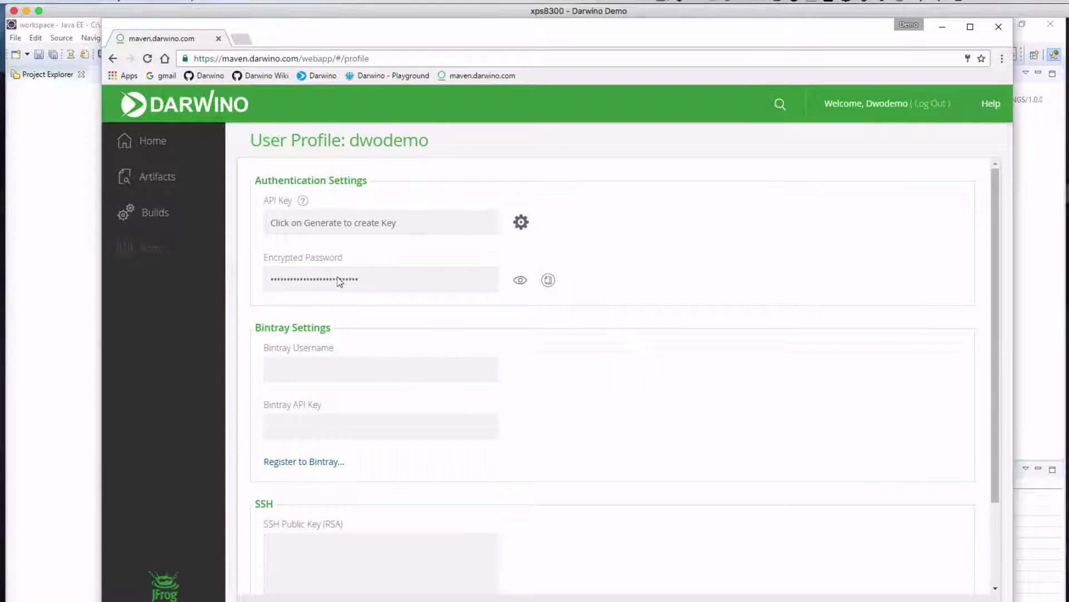
Reveal and copy the profile's encrypted password, then return to Eclipse.
left_click(520, 279)
double_click(384, 282)
right_click(382, 283)
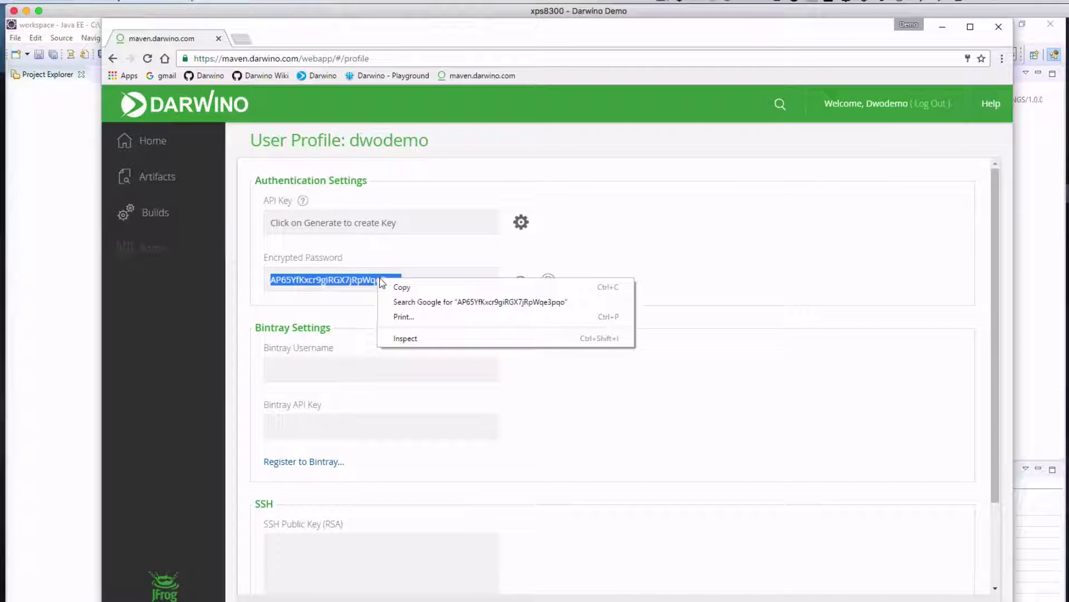
left_click(401, 287)
left_click(1017, 25)
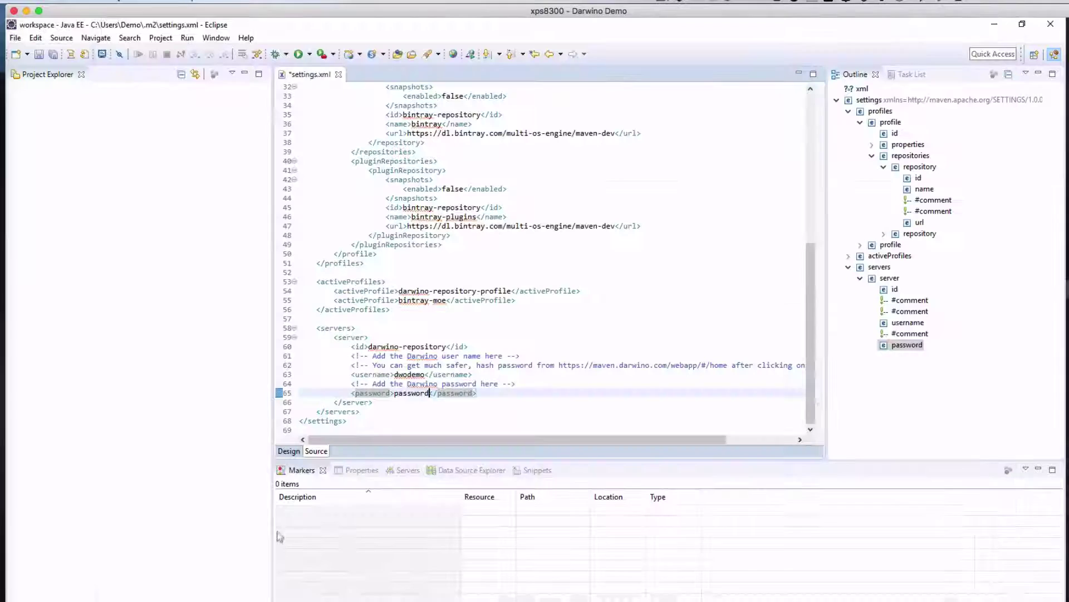
Replace the placeholder password in settings.xml with the copied encrypted password.
double_click(414, 393)
right_click(413, 393)
left_click(434, 488)
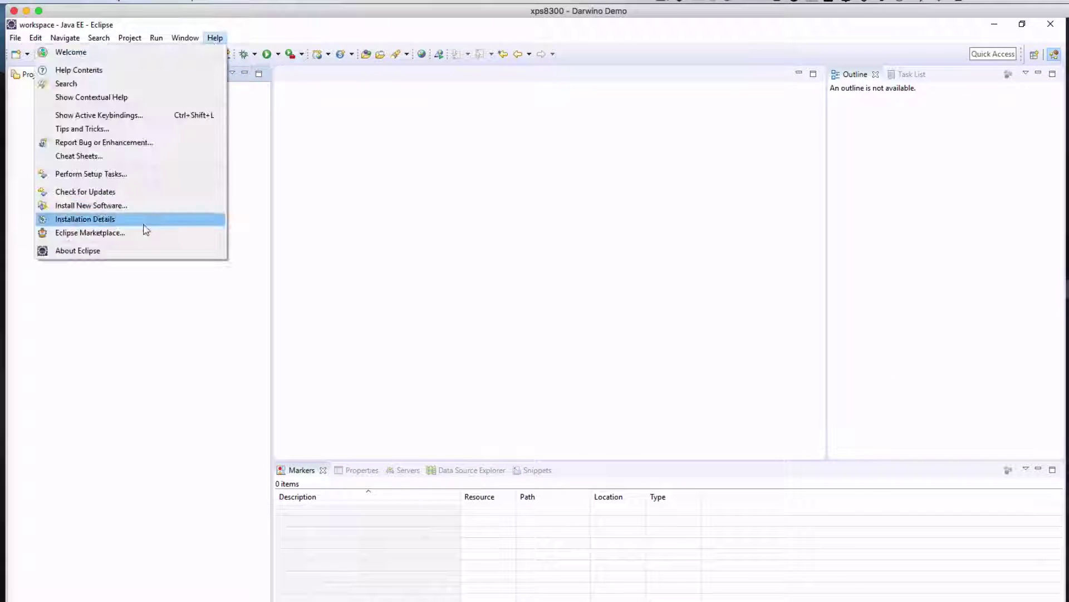
Install Andmore Development Tools for Android from a Marketplace search for 'android', then restart Eclipse.
left_click(143, 229)
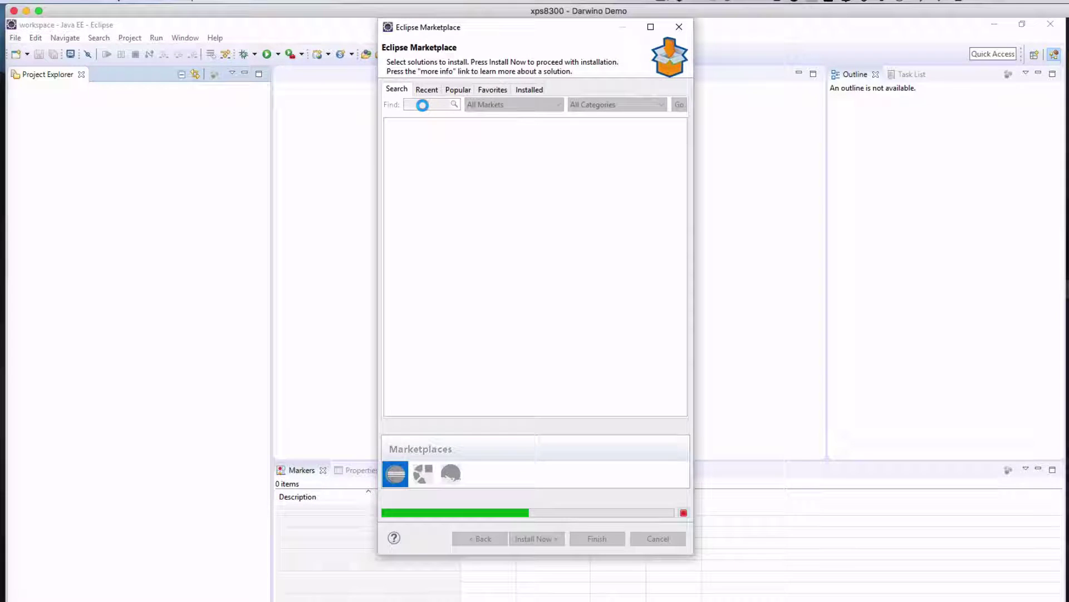
type("android")
key("Return")
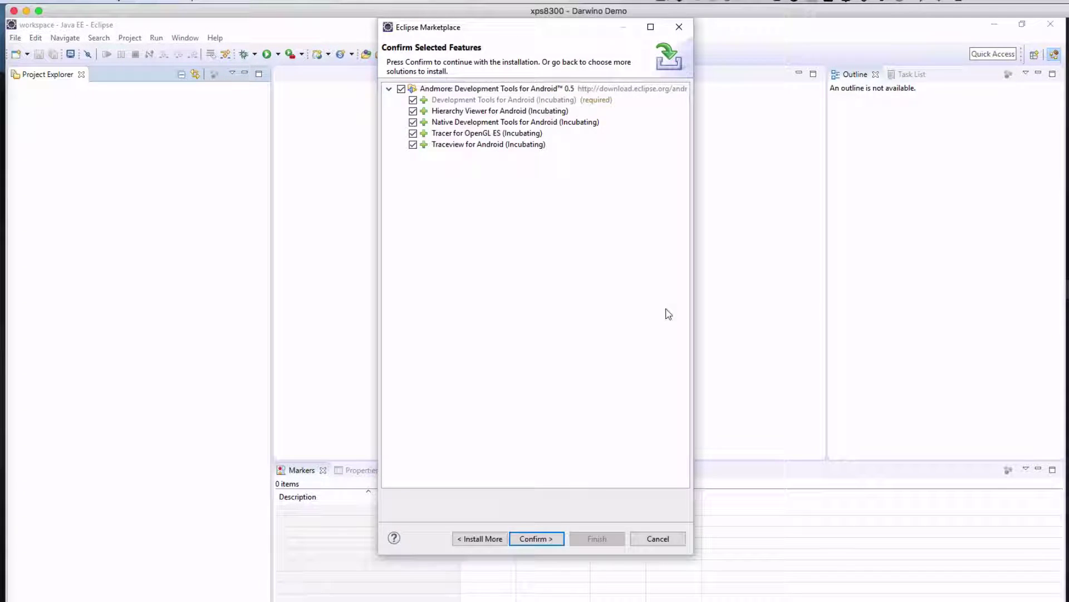
left_click(537, 538)
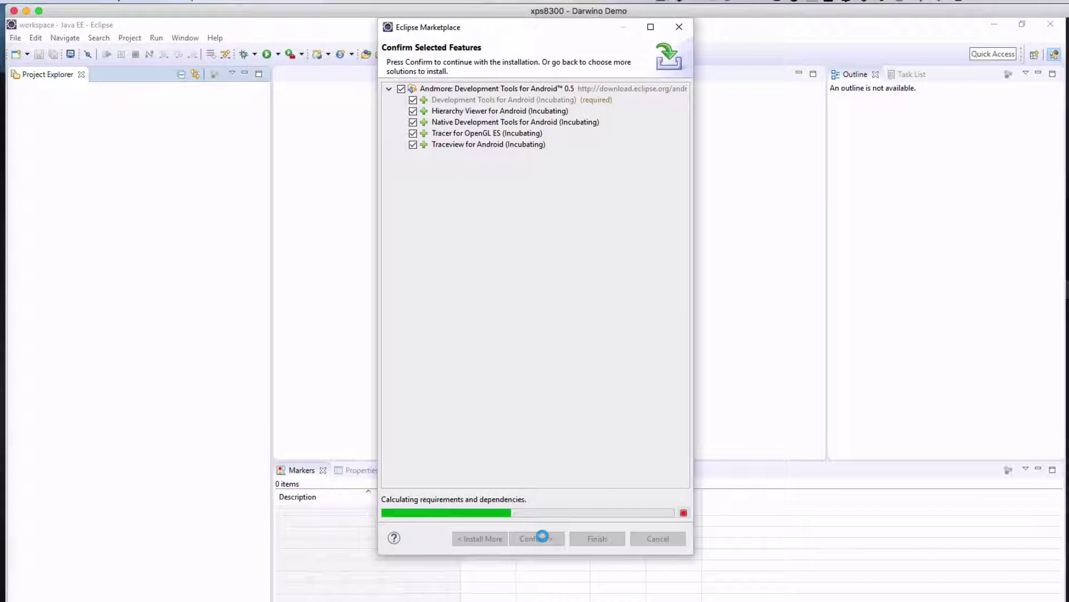
left_click(668, 469)
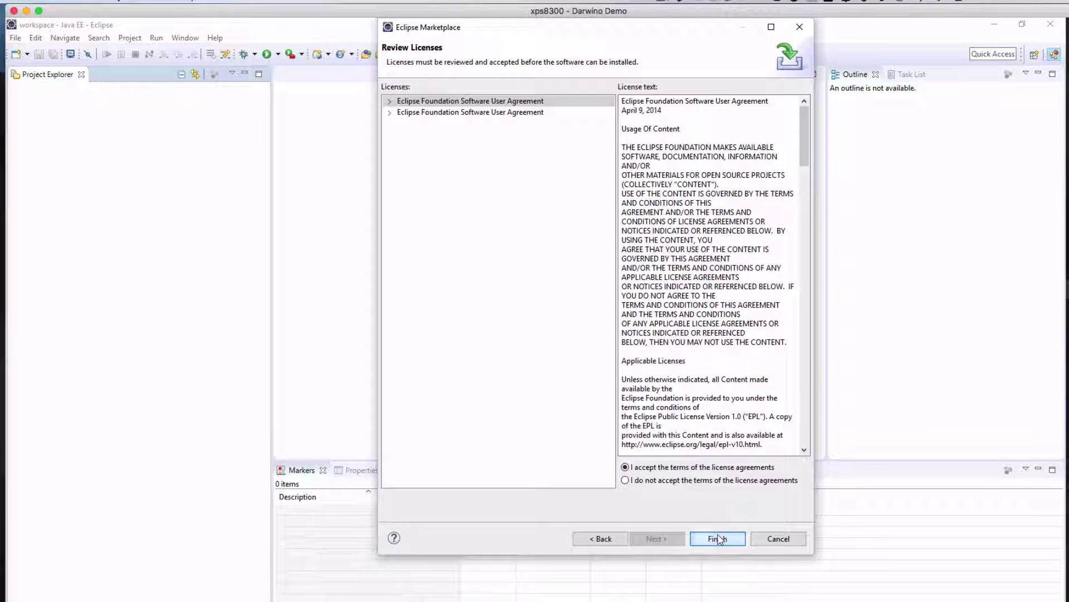
left_click(718, 538)
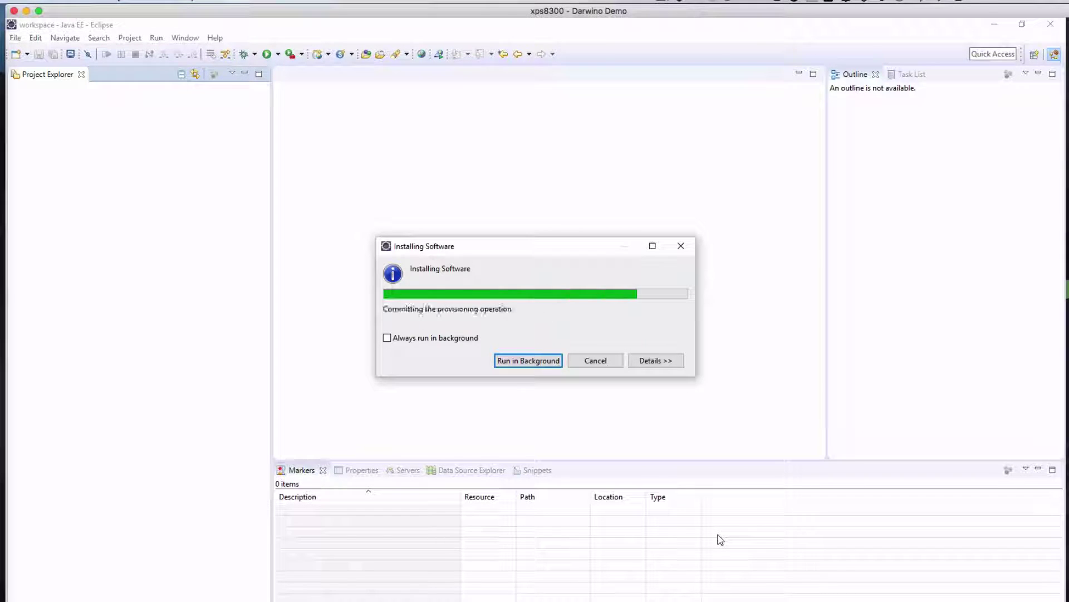
left_click(610, 347)
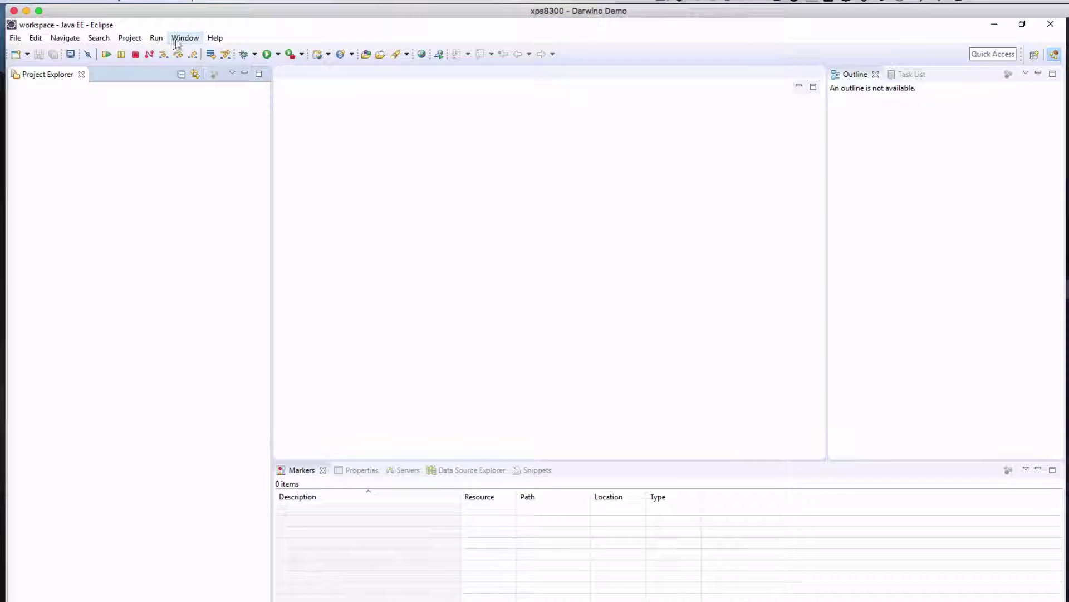
Copy the Android SDK location C:\Android\sdk from Preferences, then view the Darwino validation issues.
left_click(180, 39)
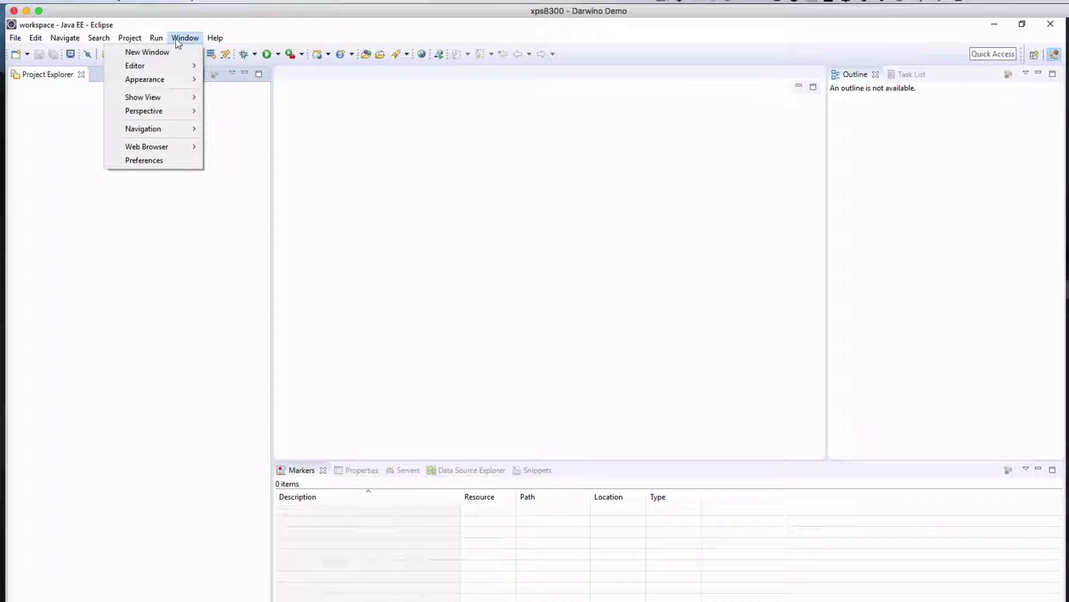
left_click(156, 162)
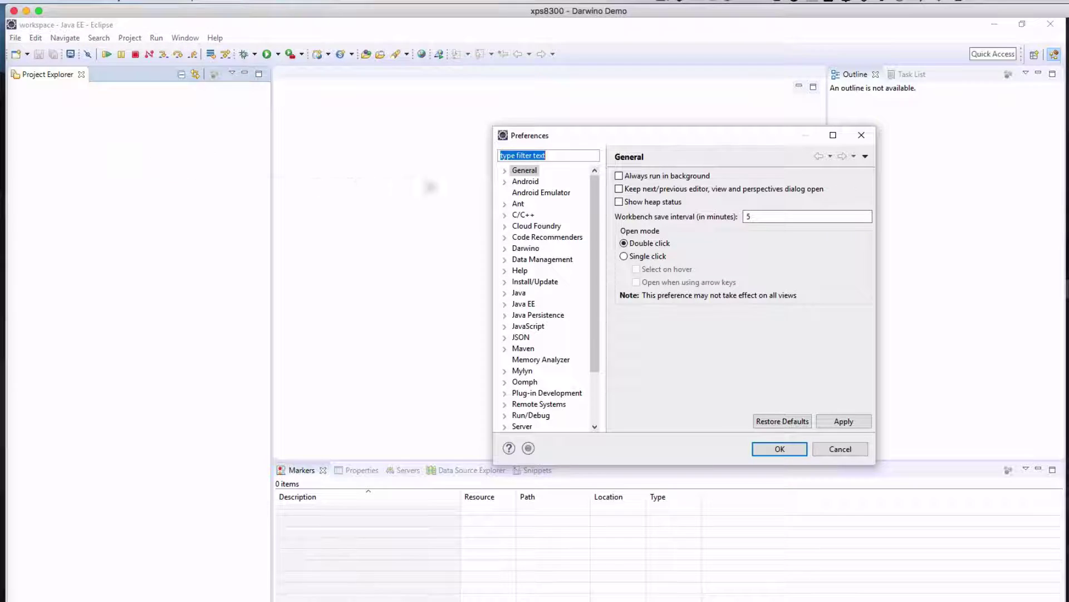
left_click(524, 183)
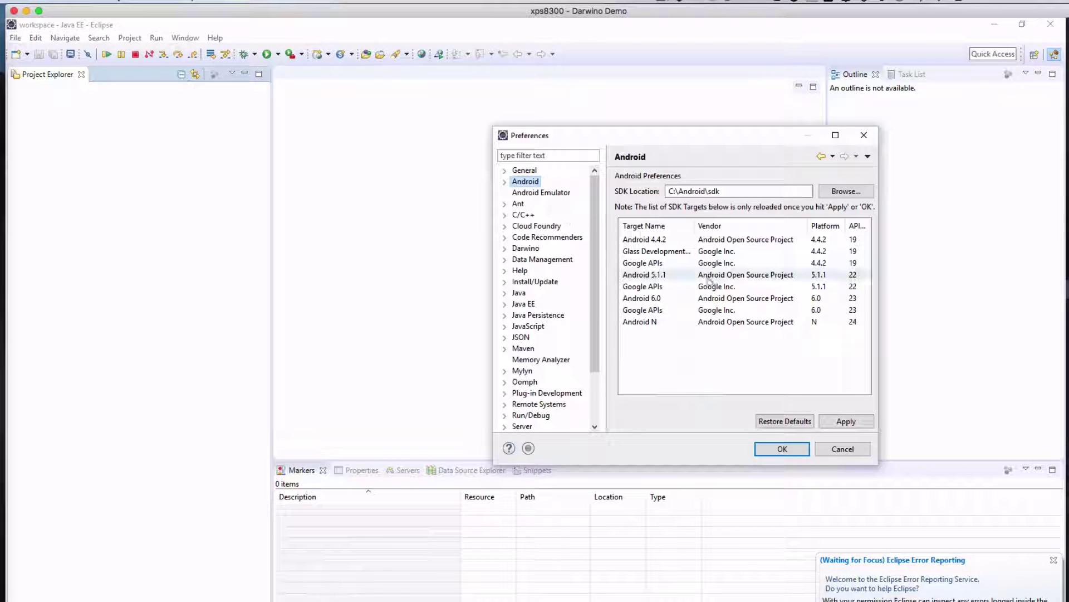
left_click(657, 244)
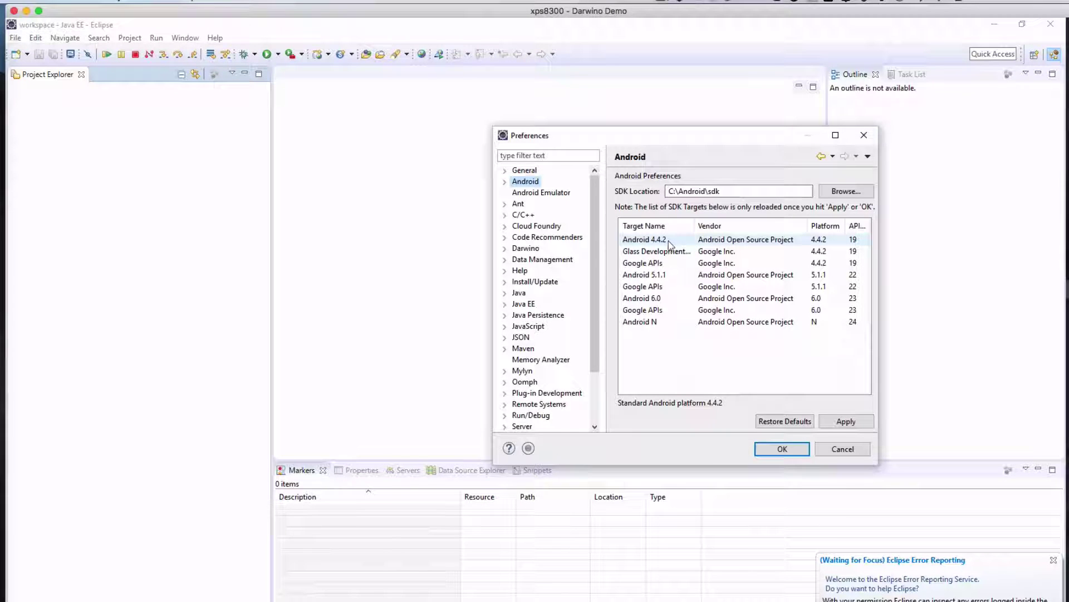
left_click_drag(721, 191, 669, 191)
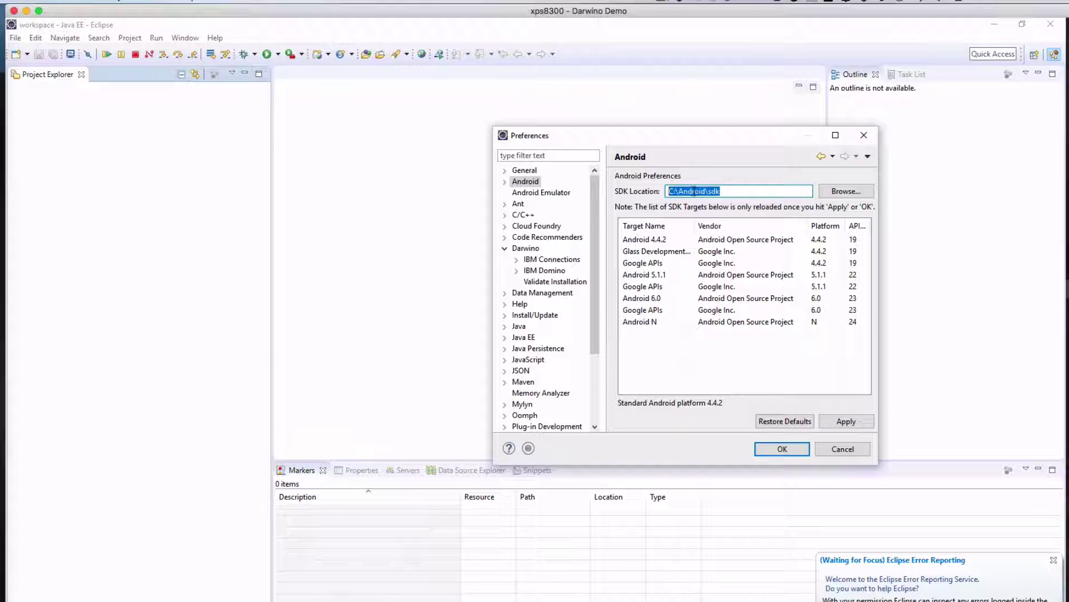
right_click(694, 191)
left_click(583, 232)
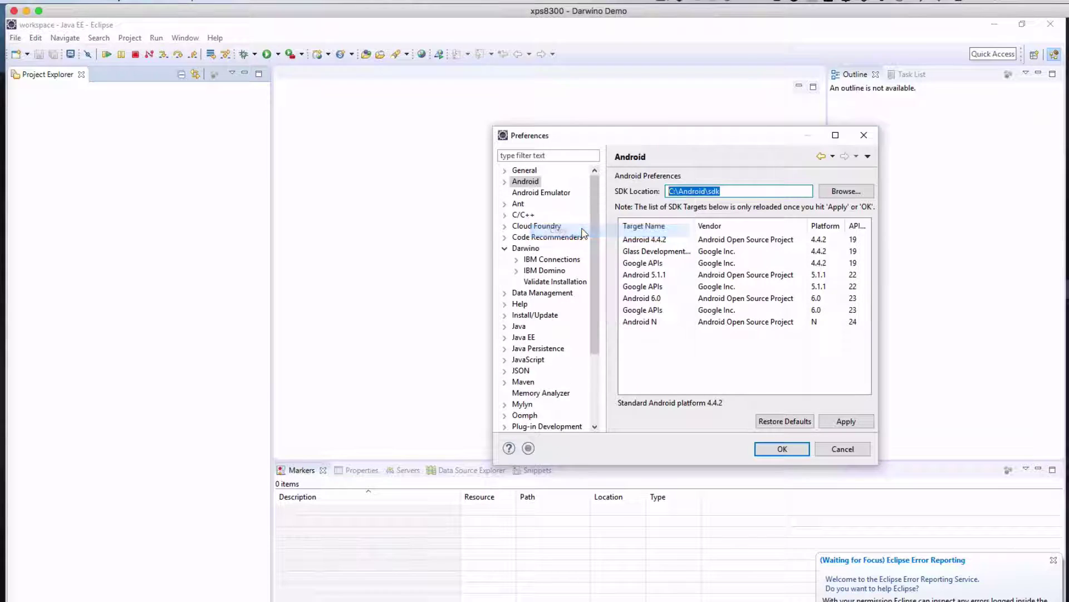
left_click(555, 281)
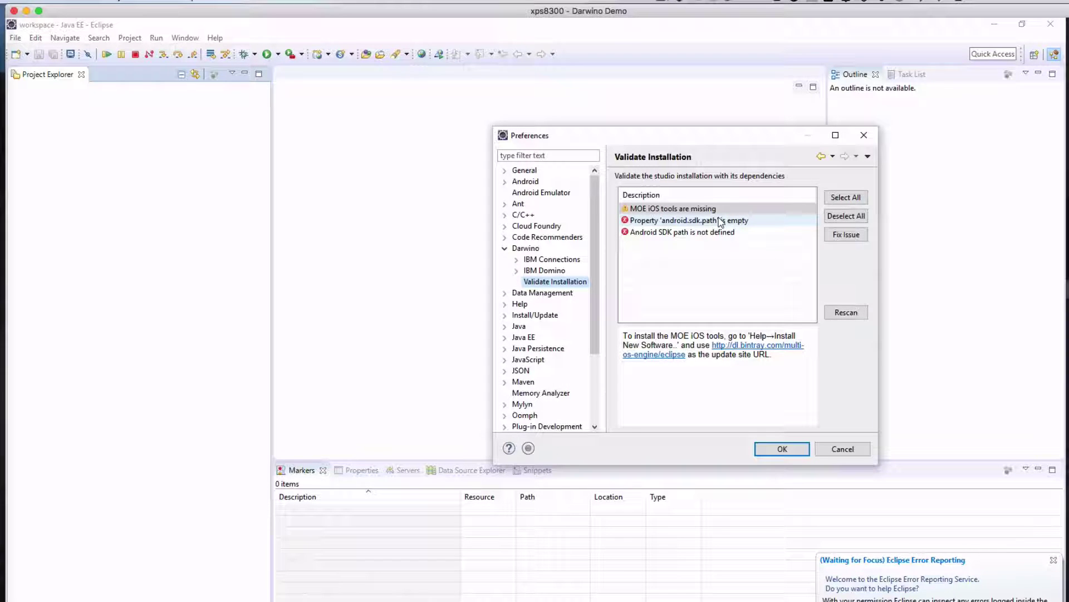
Set android.sdk.path in settings.xml to C:\Android\sdk and save the file.
left_click(723, 220)
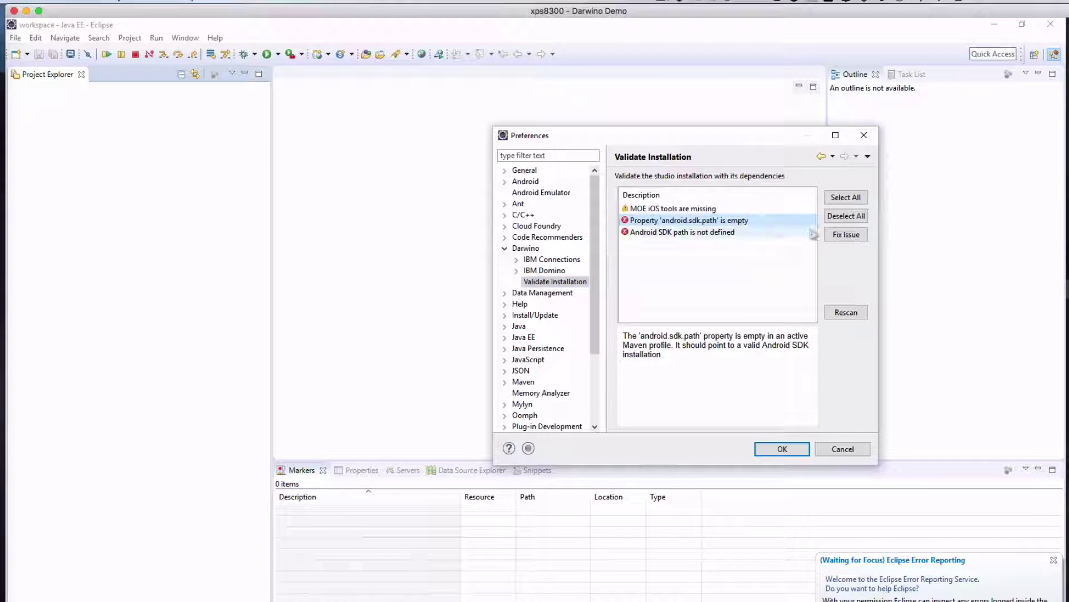
left_click(838, 235)
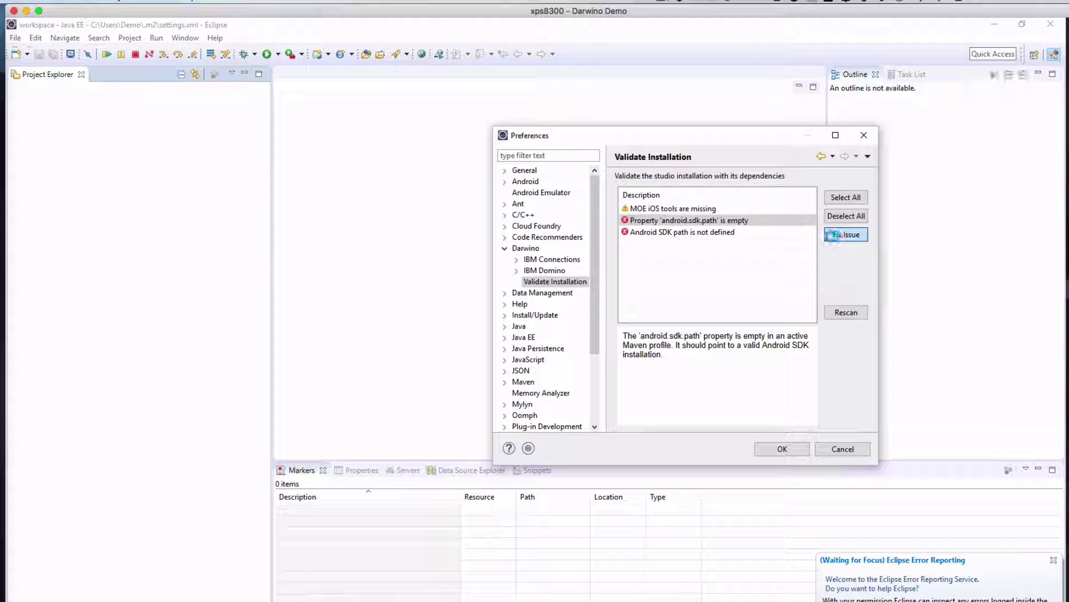
left_click(843, 448)
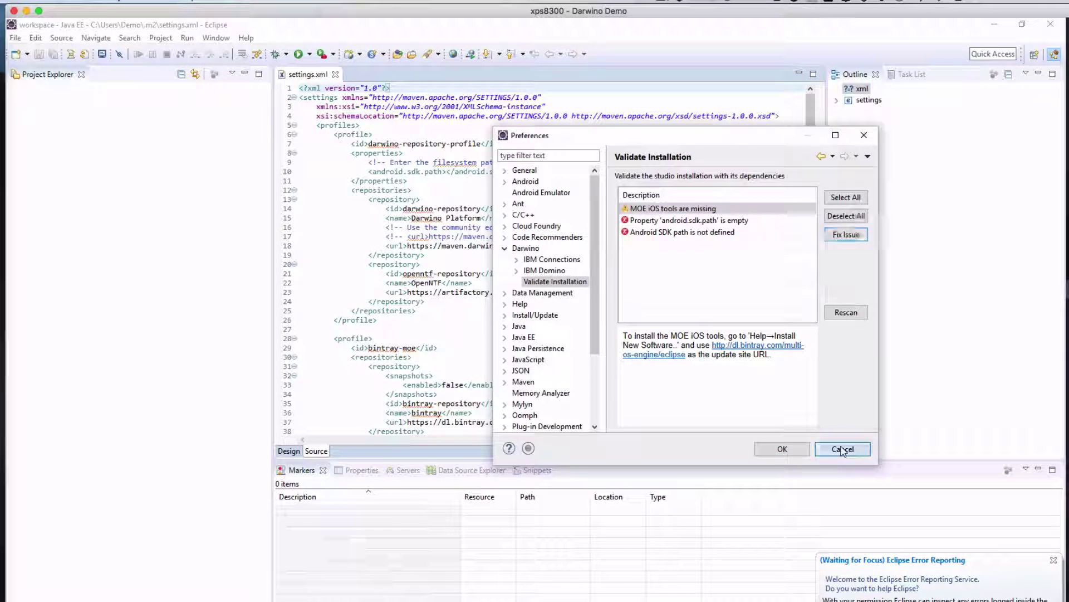
left_click(448, 172)
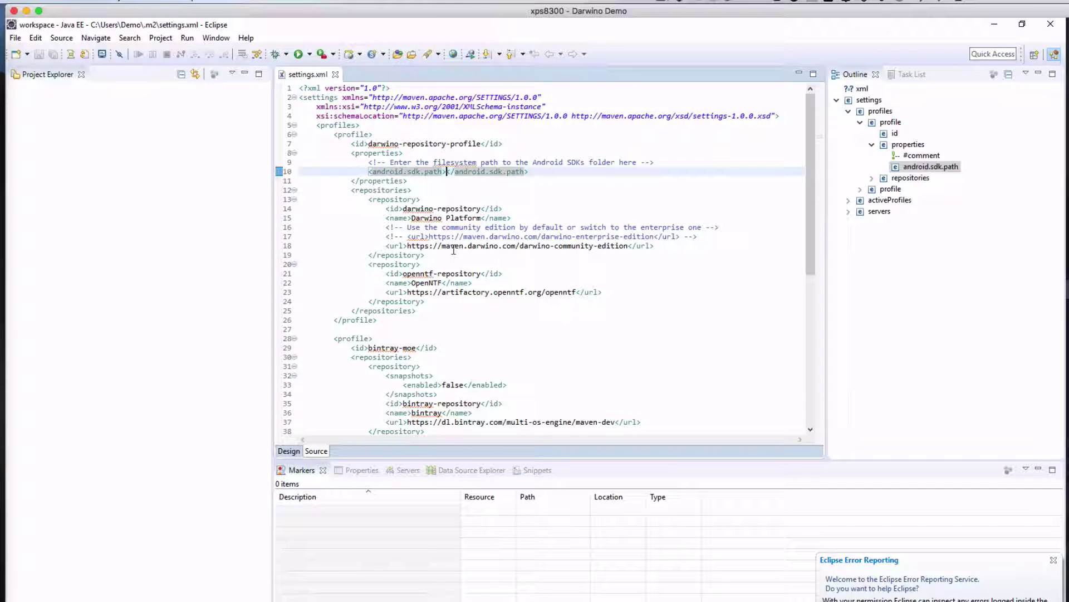
key("ctrl+v")
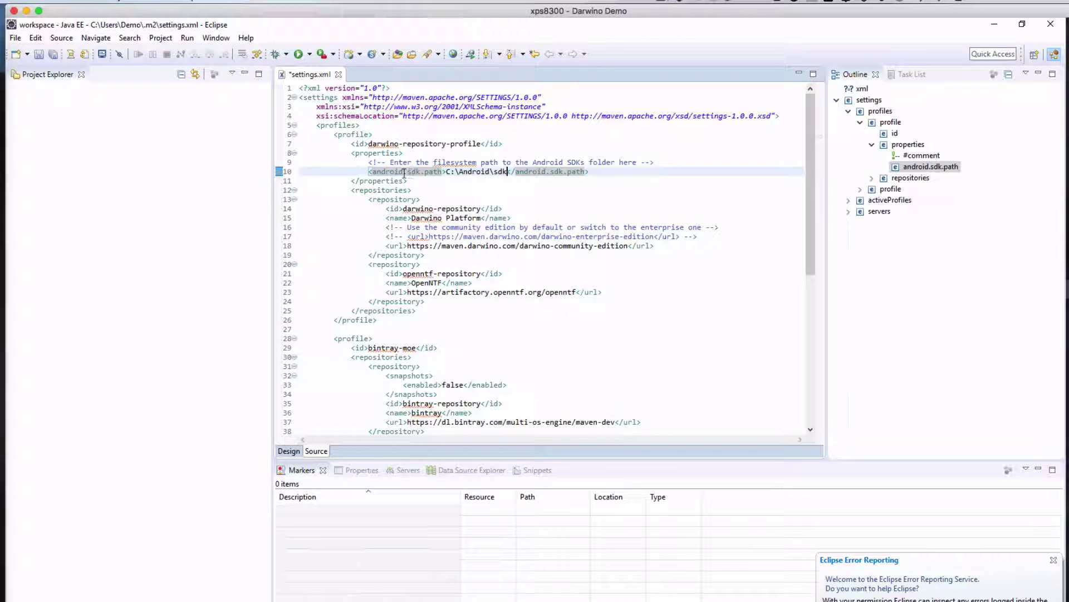
key("ctrl+s")
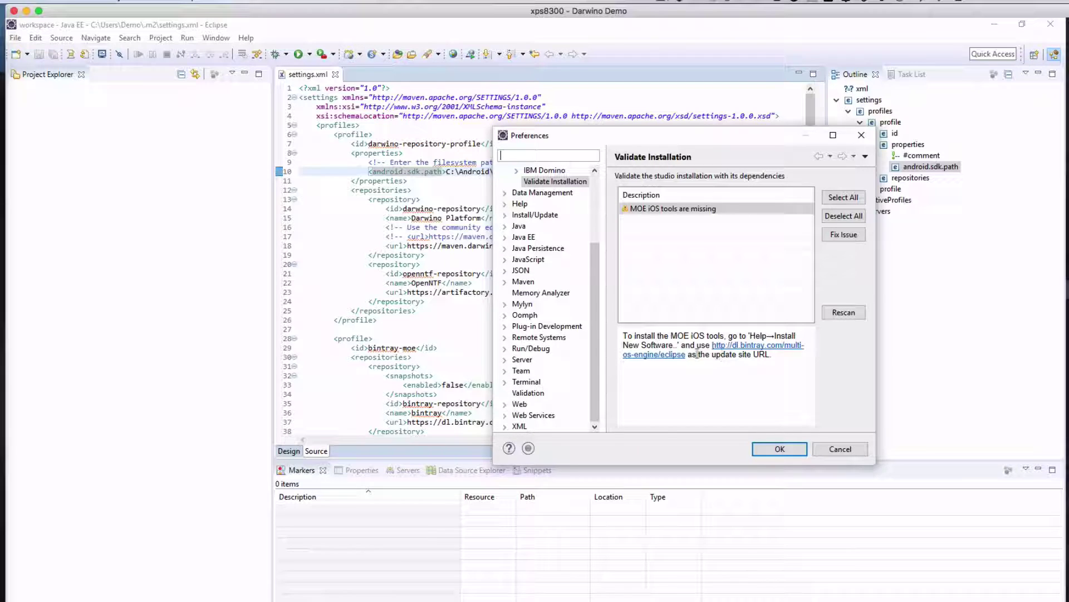
Copy the MOE update site URL and load it as a site in Install New Software.
right_click(716, 345)
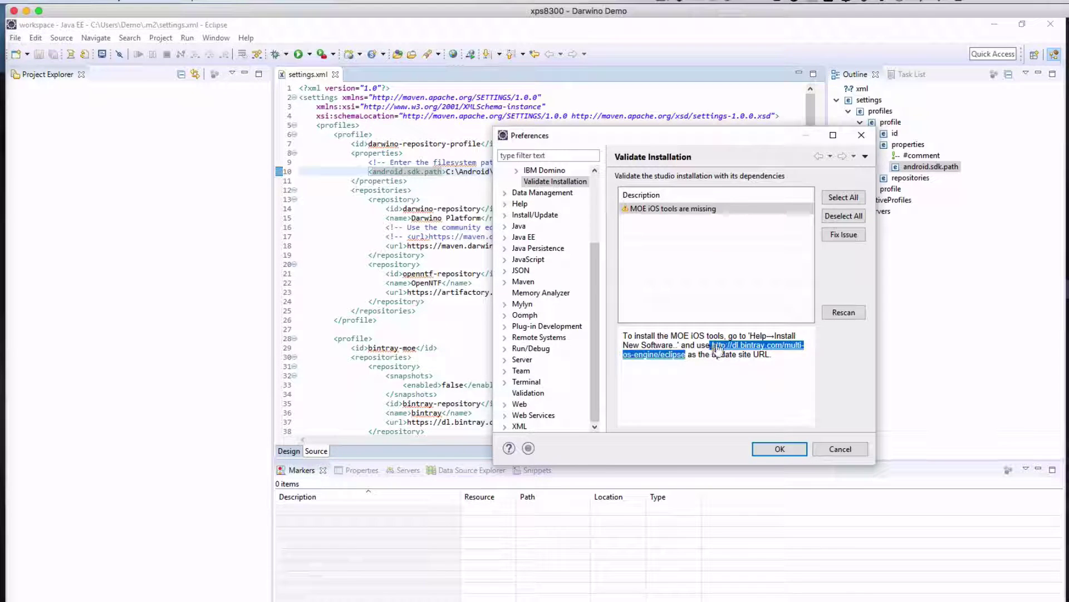
left_click(640, 452)
left_click(852, 452)
left_click(245, 38)
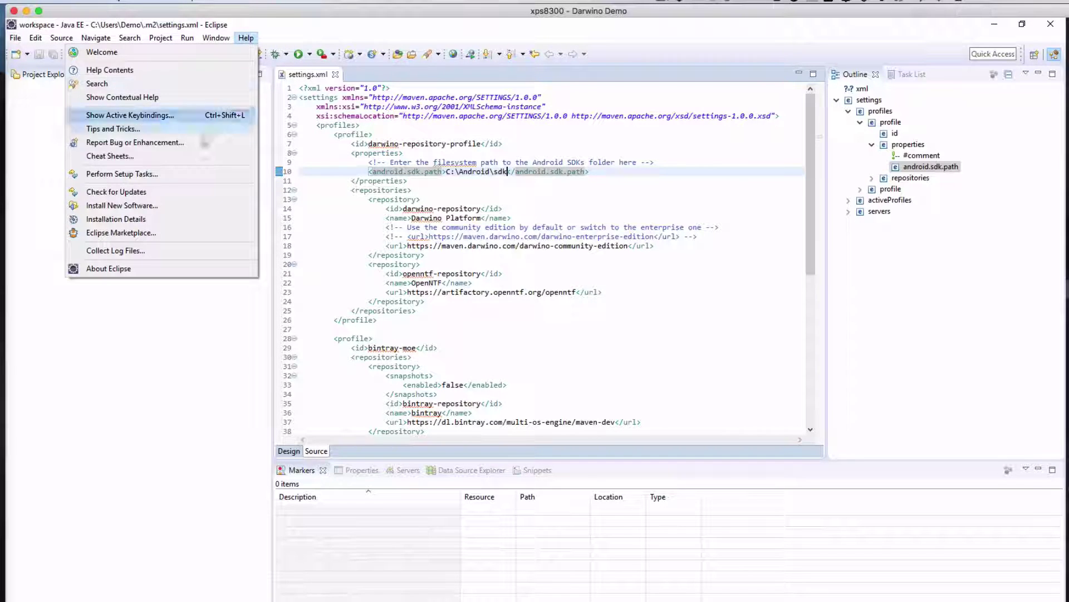
left_click(170, 206)
key("super+v")
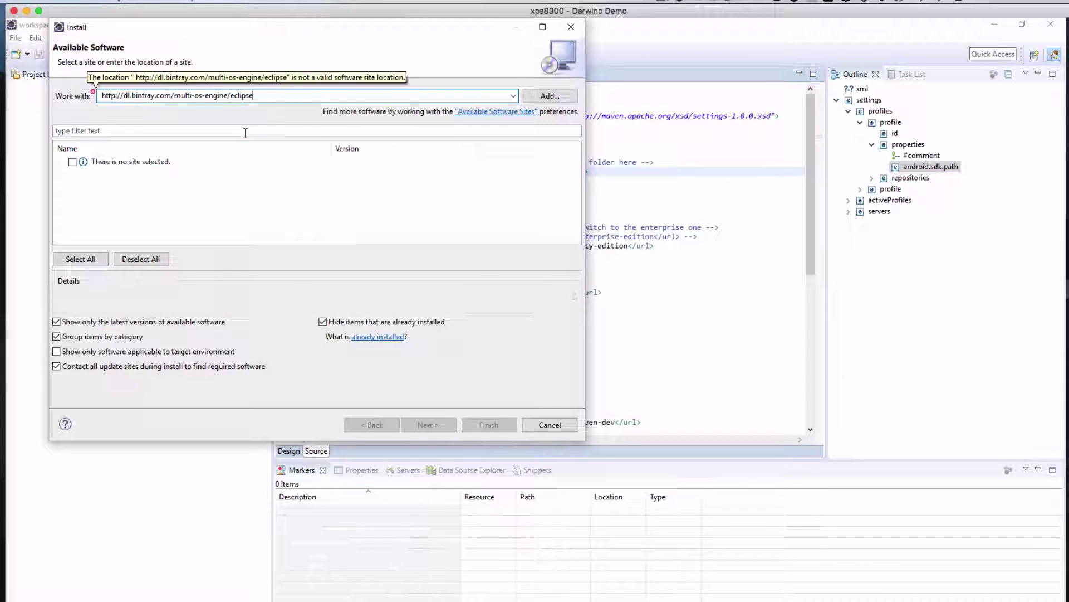
key("Return")
Install Multi-OS Engine Developer Tools 1.2.0, accepting the license and the unsigned content warning.
left_click(60, 161)
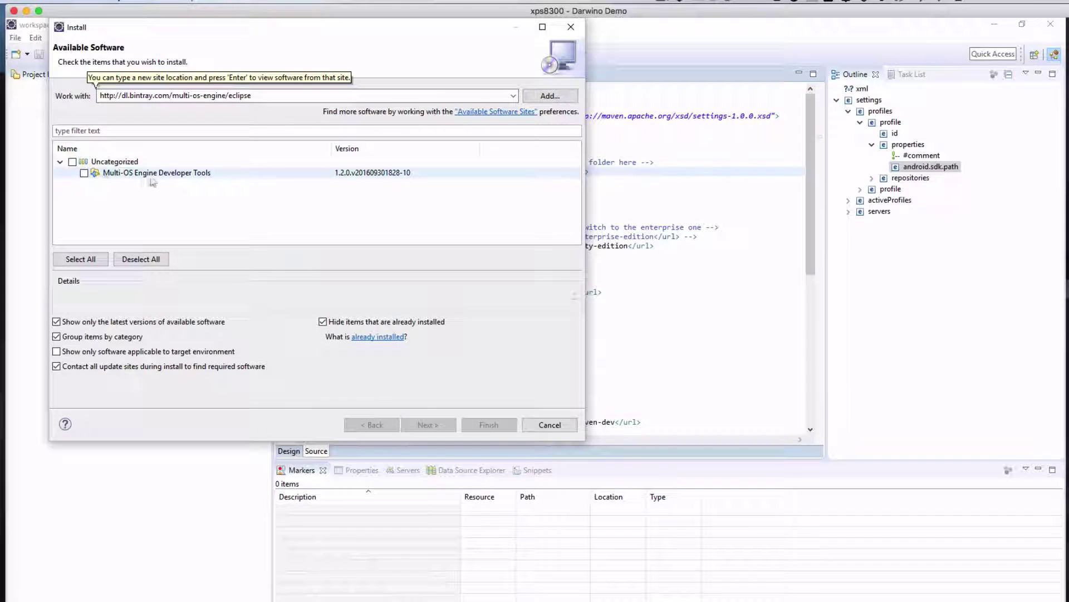
left_click(72, 161)
left_click(450, 425)
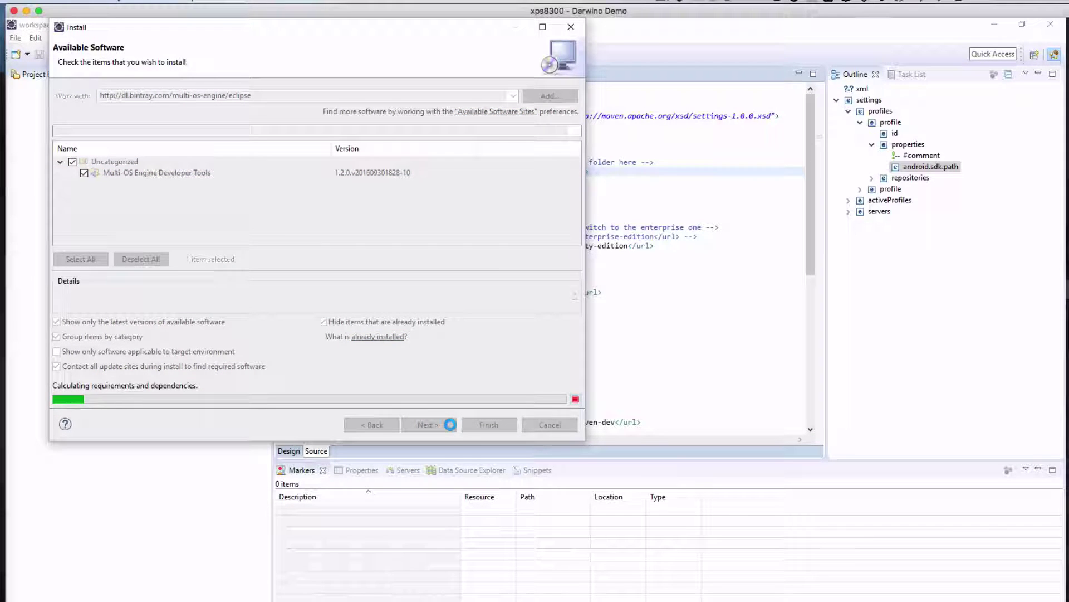
left_click(451, 426)
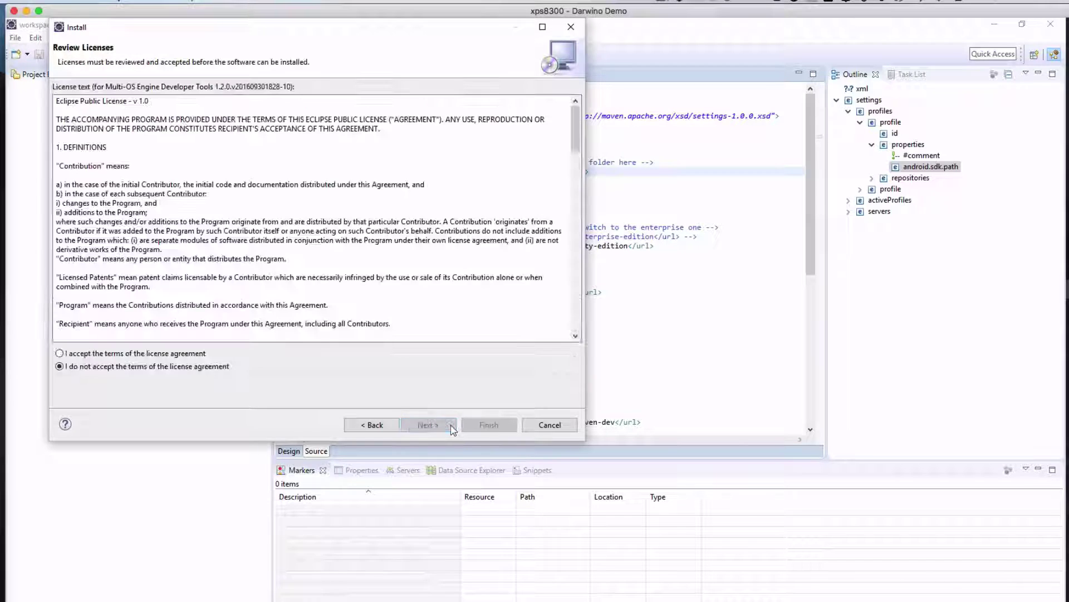
left_click(148, 352)
left_click(489, 425)
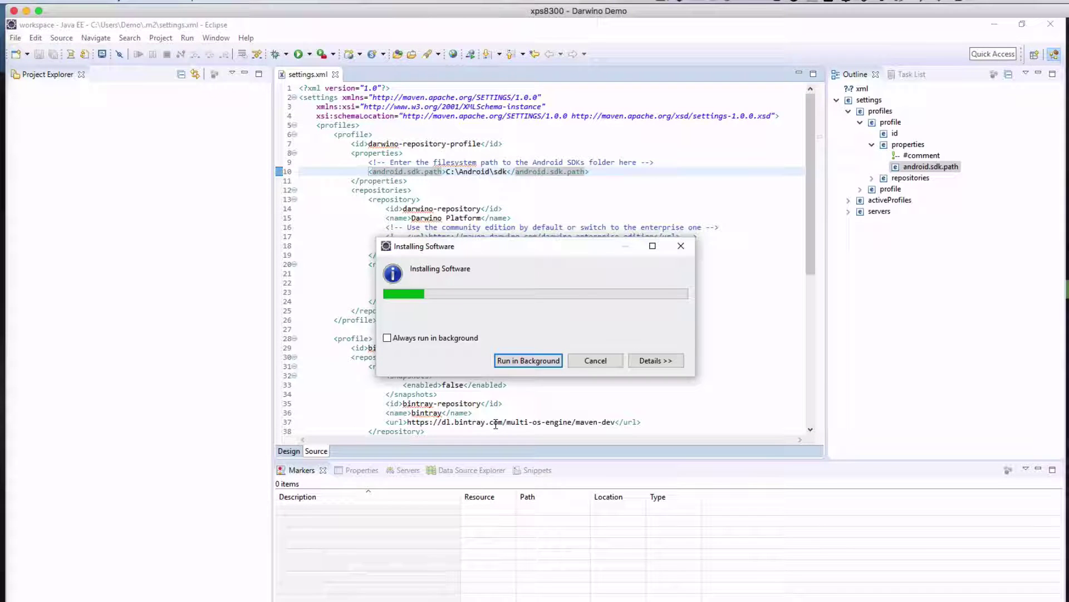
left_click(544, 346)
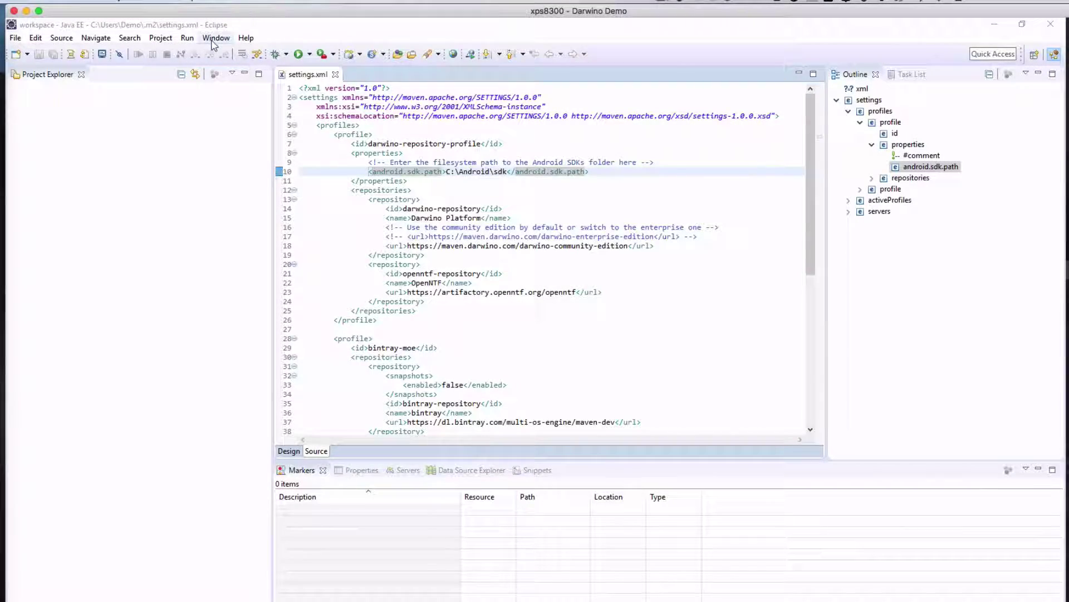
Open Preferences > Darwino > Validate Installation to confirm it reports no installation issue detected.
left_click(215, 38)
left_click(188, 160)
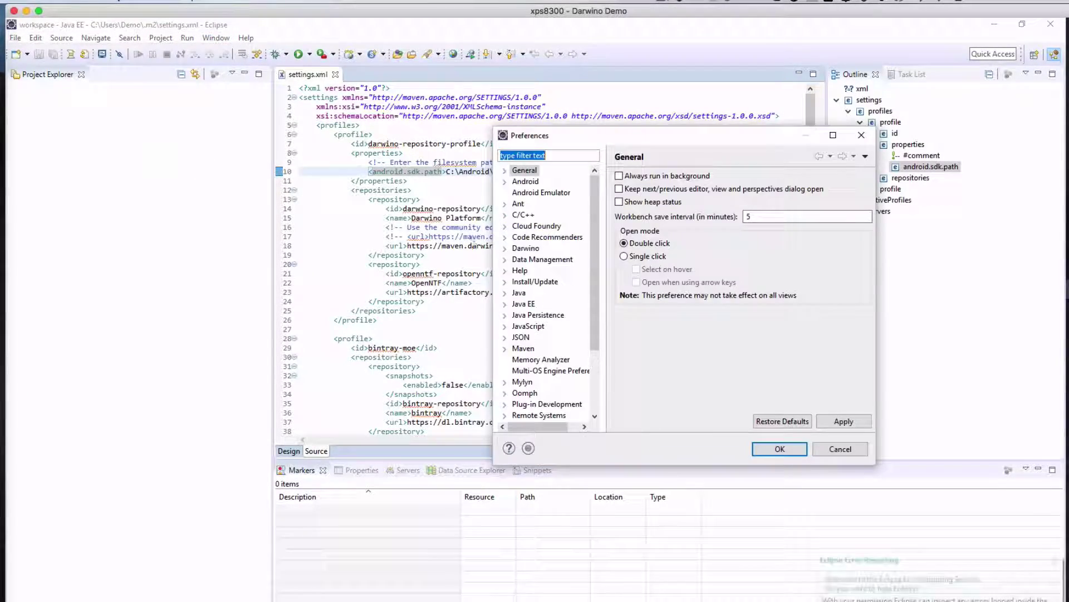
left_click(505, 248)
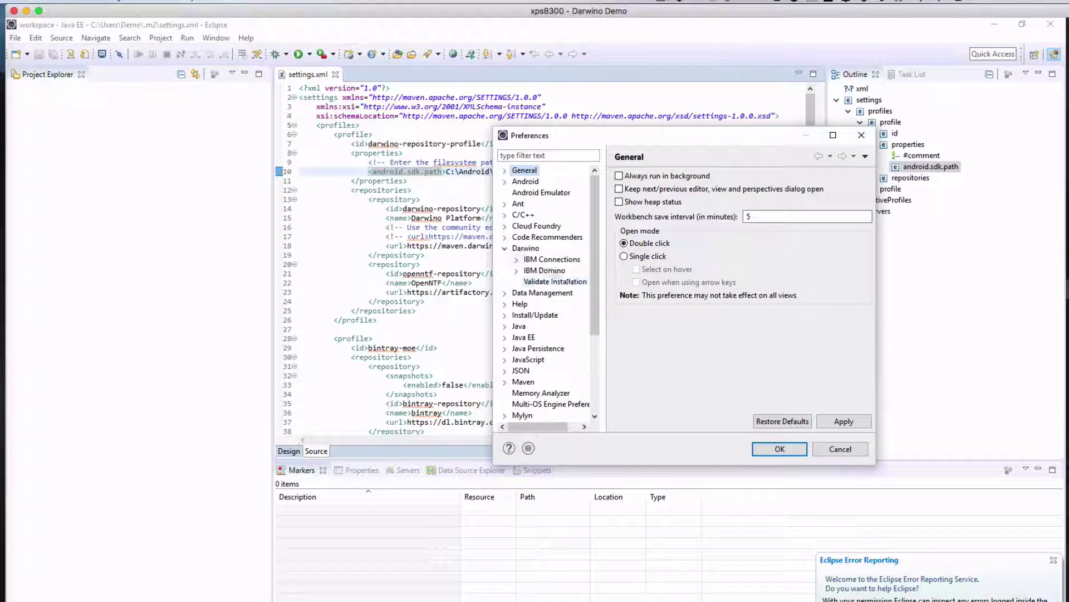
left_click(567, 283)
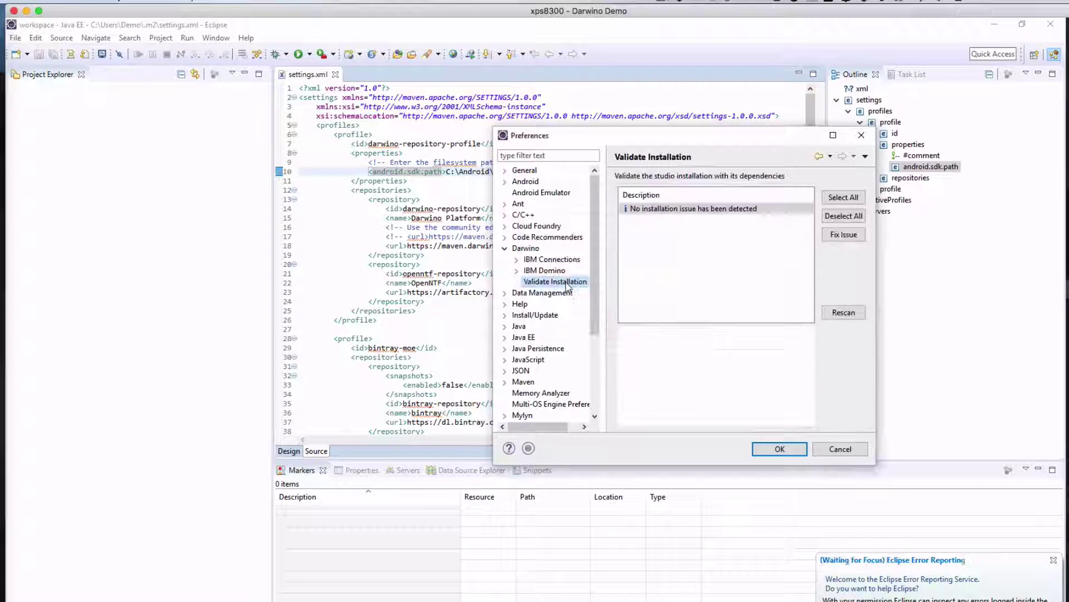
left_click(702, 214)
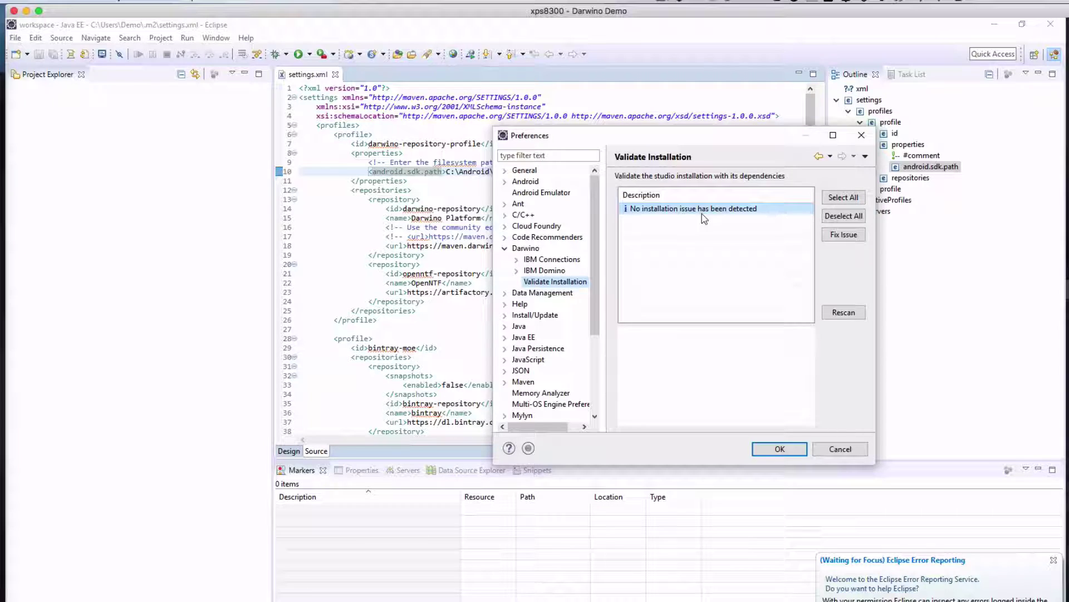